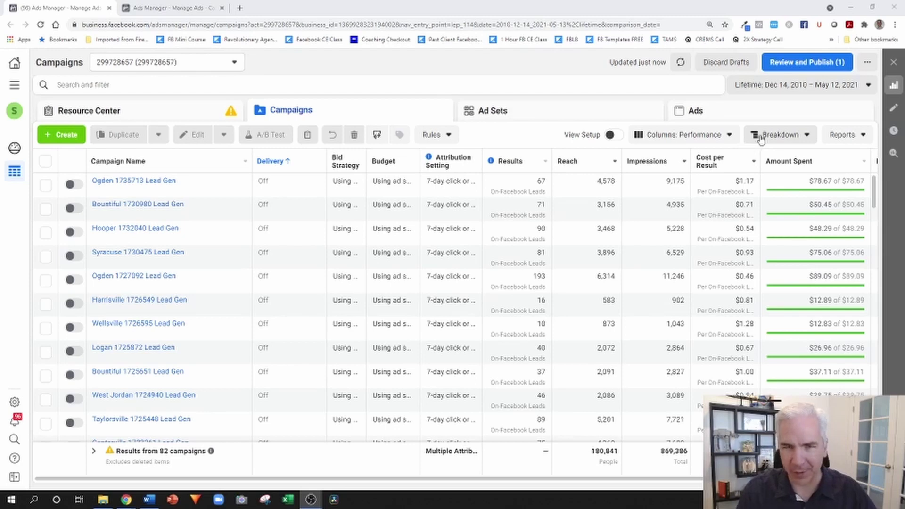
- In the second ad account's tab, choose Lead generation as the campaign objective
{"action": "left_click", "coordinate": [198, 6]}
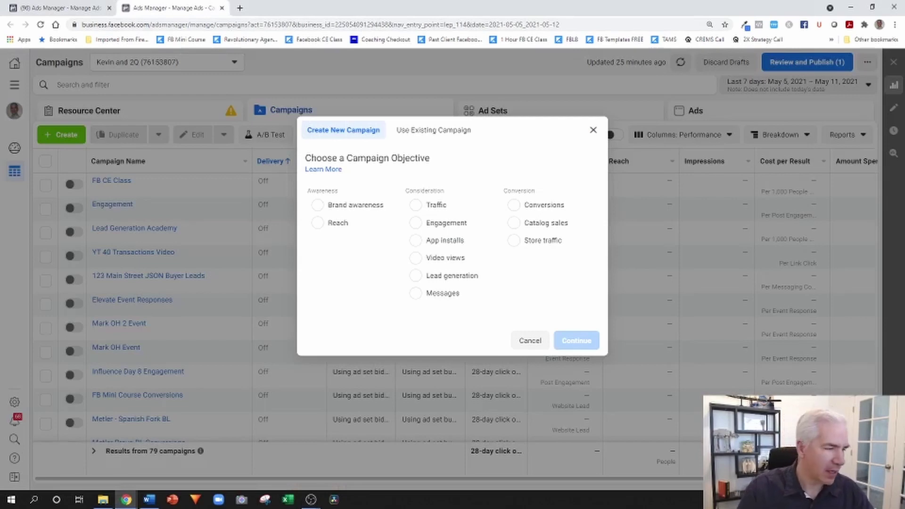
{"action": "key", "text": "alt+Tab"}
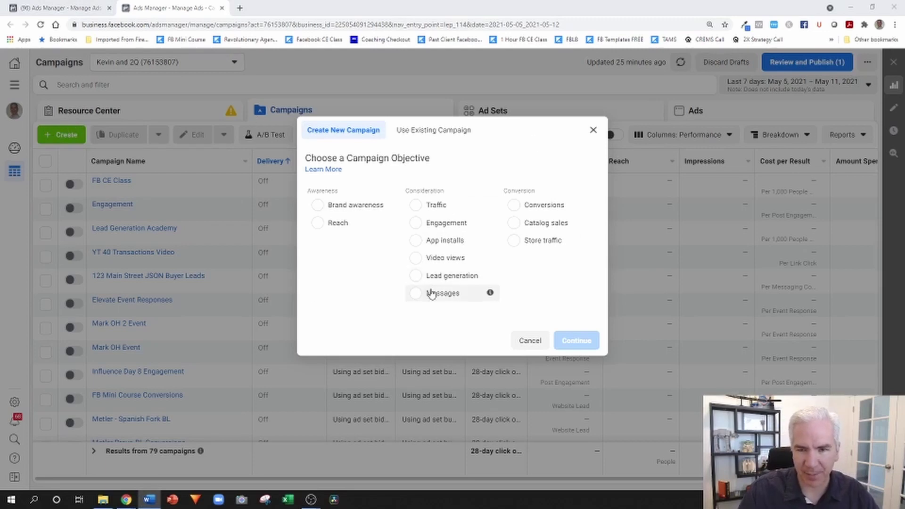
{"action": "left_click", "coordinate": [441, 278]}
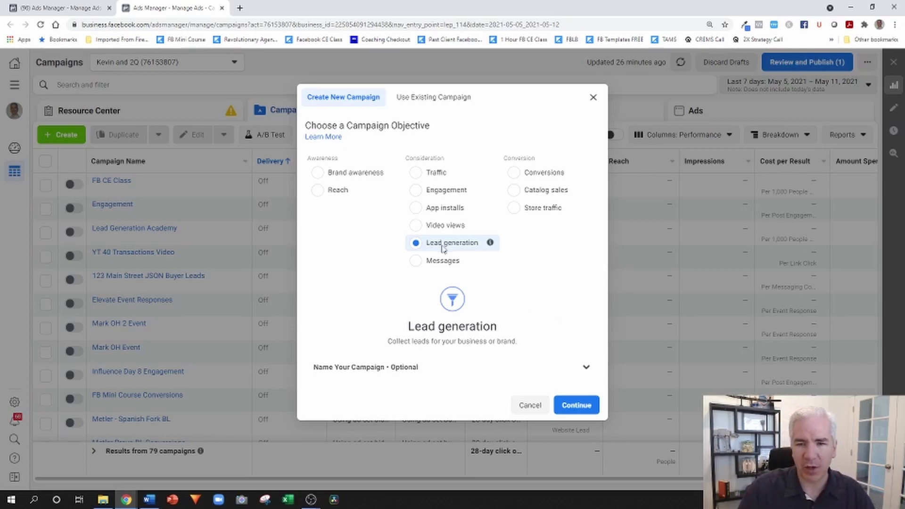
- Create the lead generation campaign and rename it 'City MLS# Lead Gen'
{"action": "left_click", "coordinate": [587, 410]}
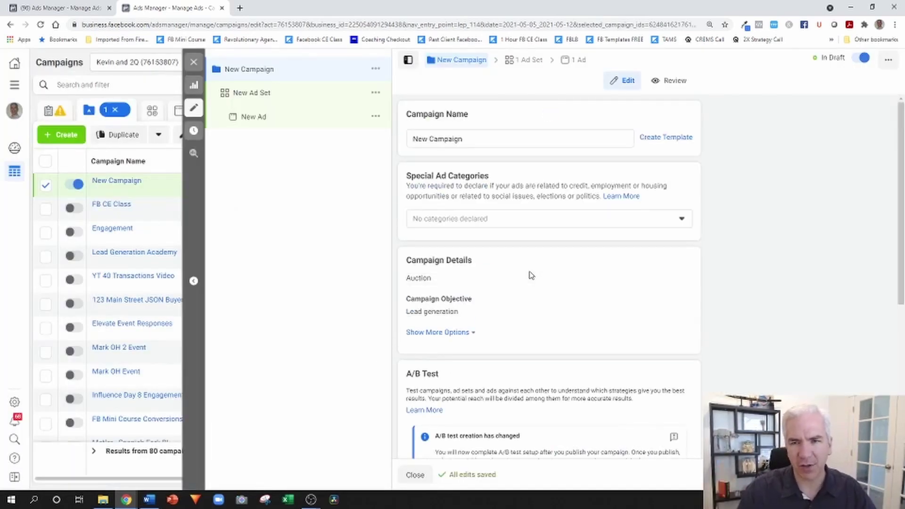
{"action": "triple_click", "coordinate": [479, 139]}
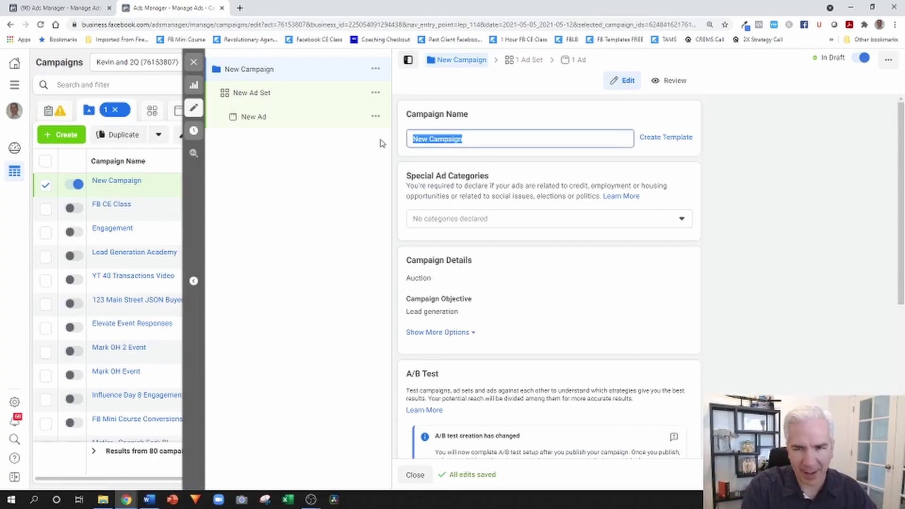
{"action": "type", "text": "MLS"}
{"action": "key", "text": "BackSpace"}
{"action": "key", "text": "BackSpace"}
{"action": "key", "text": "BackSpace"}
{"action": "type", "text": "Cit"}
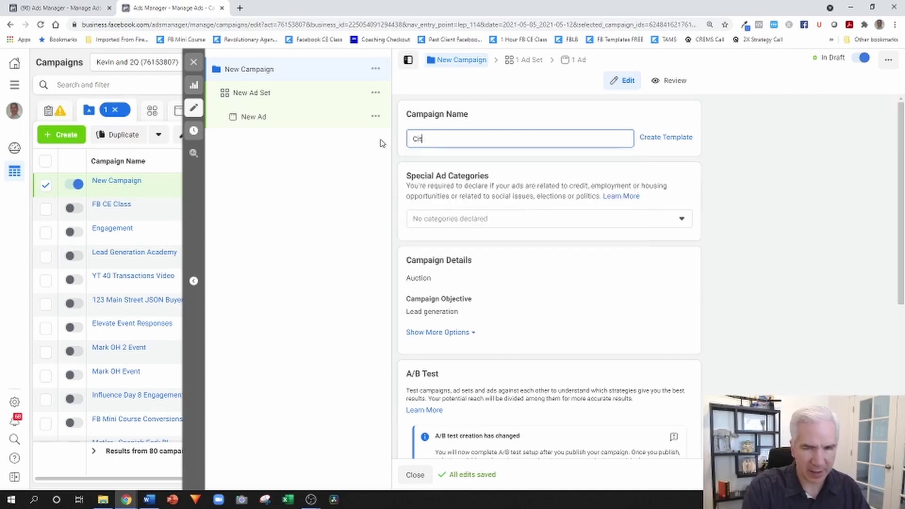
{"action": "type", "text": "y MLS"}
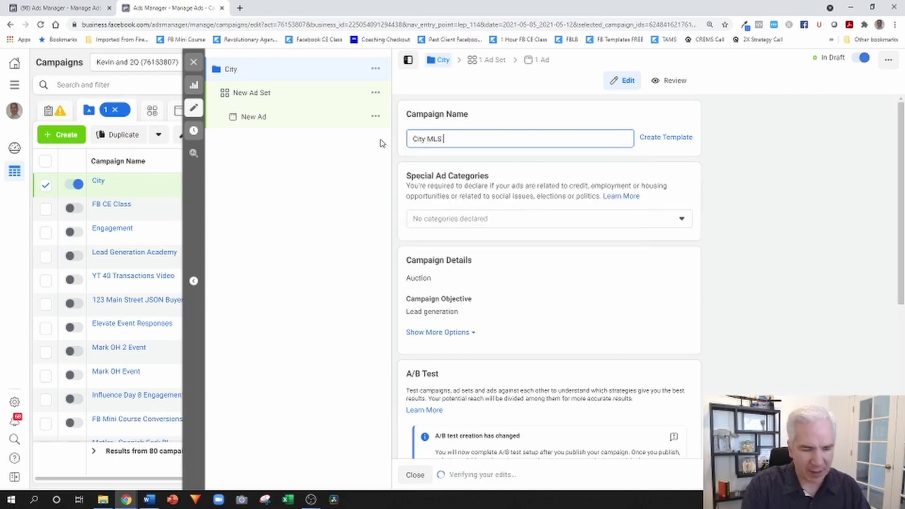
{"action": "type", "text": "# Lead Gen"}
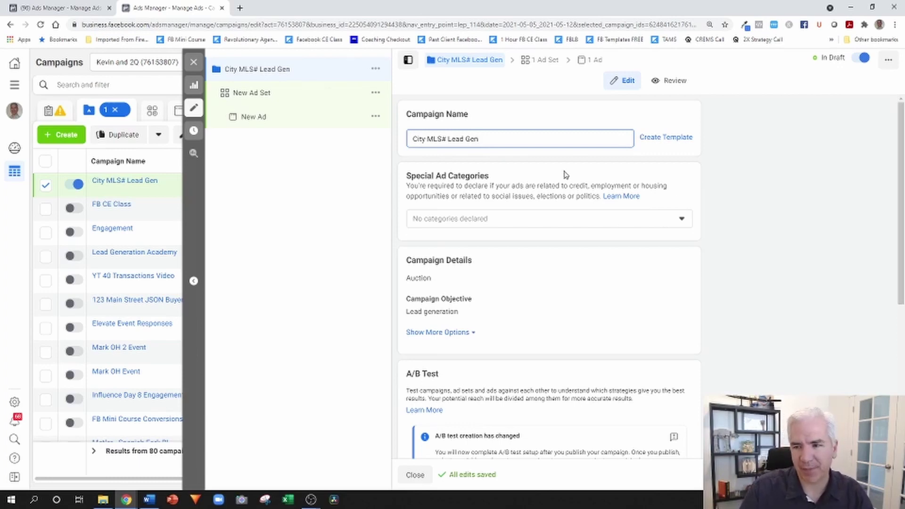
- Set the campaign's special ad category to Housing
{"action": "left_click", "coordinate": [518, 217]}
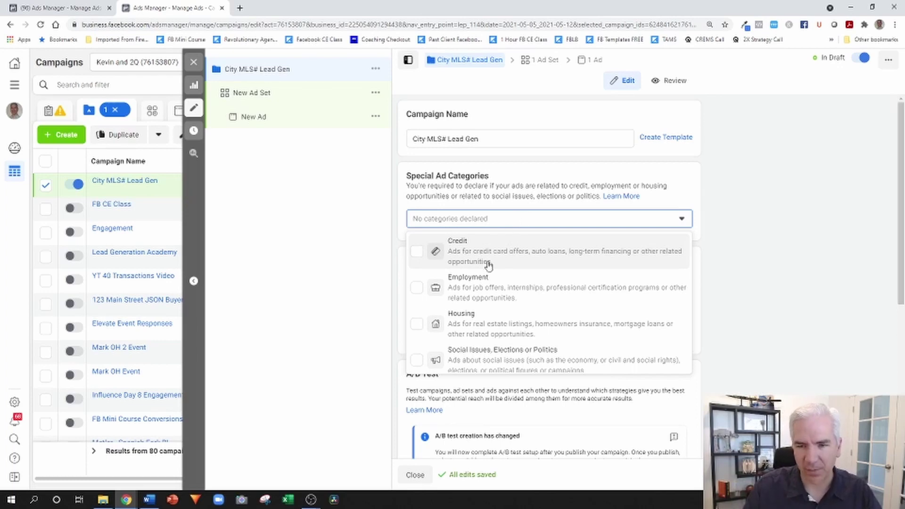
{"action": "left_click", "coordinate": [458, 317]}
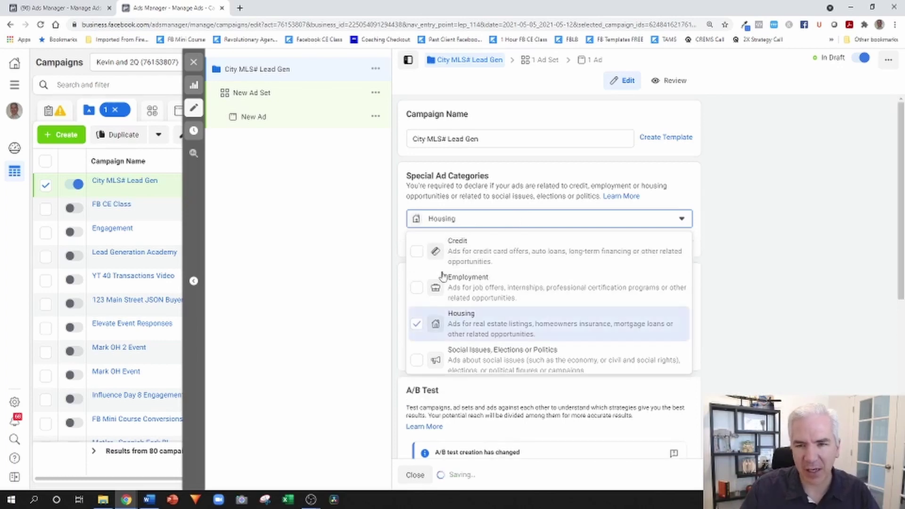
{"action": "left_click", "coordinate": [751, 199]}
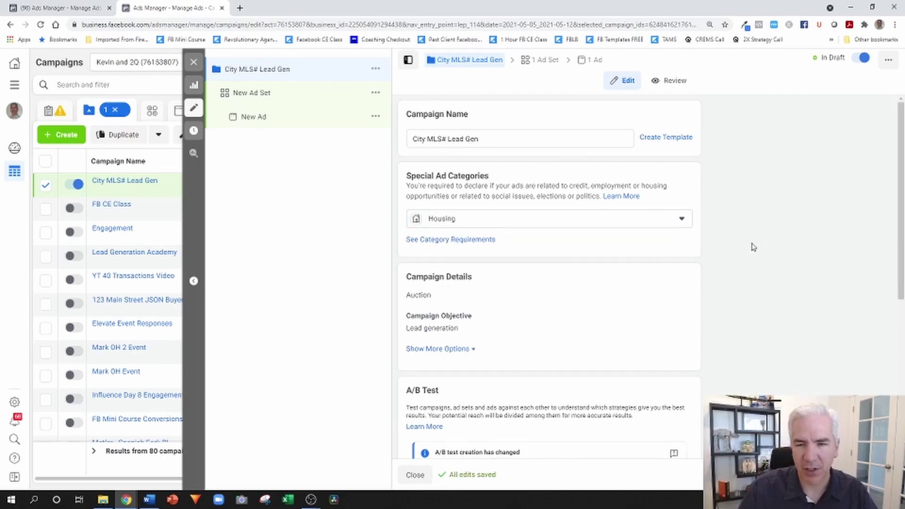
- Turn off campaign budget optimization and go to the New Ad Set settings
{"action": "scroll", "coordinate": [749, 243], "scroll_direction": "down", "scroll_amount": 3}
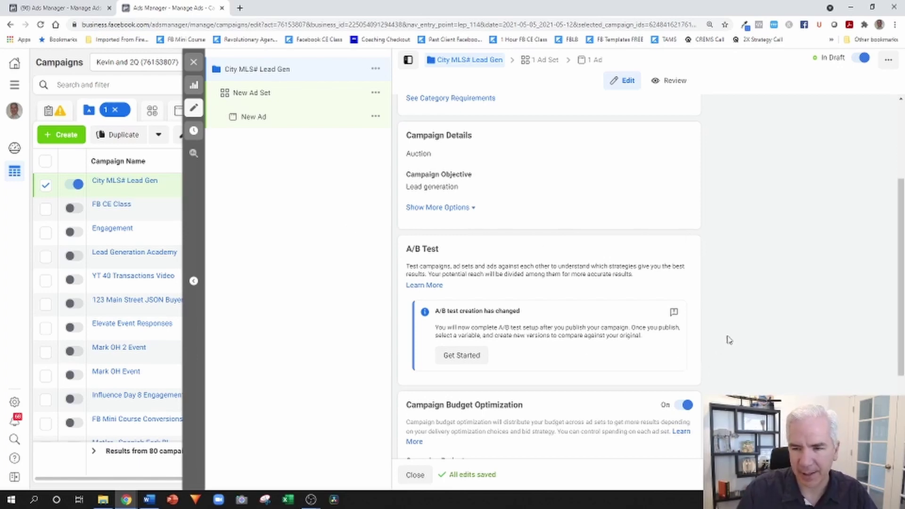
{"action": "scroll", "coordinate": [726, 337], "scroll_direction": "down", "scroll_amount": 3}
{"action": "left_click", "coordinate": [687, 267]}
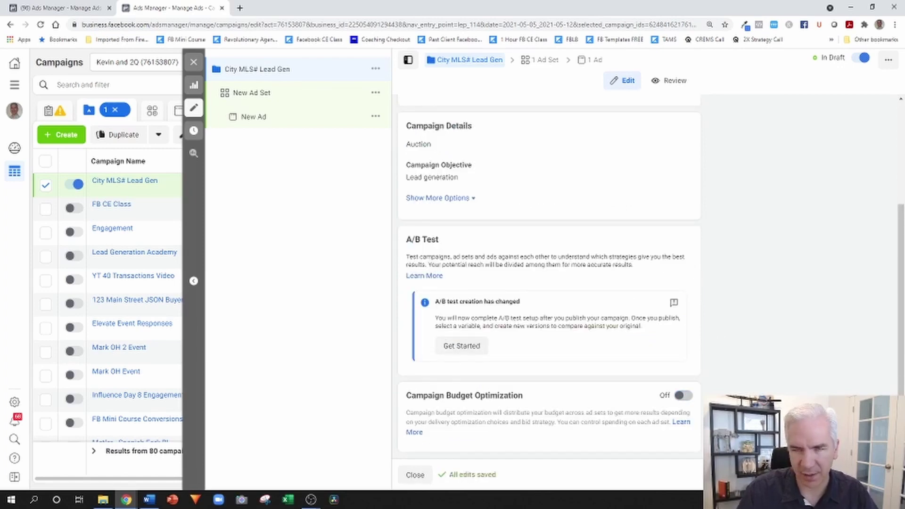
{"action": "left_click", "coordinate": [251, 93]}
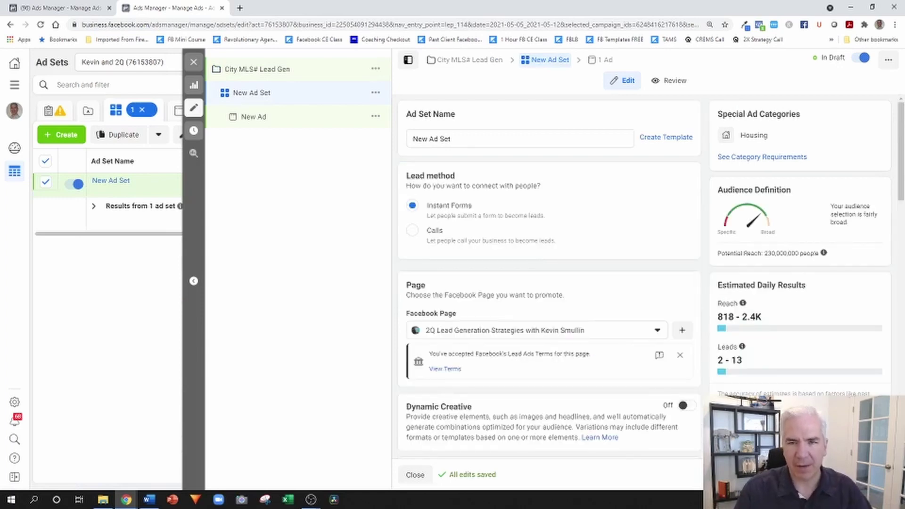
- Replace the ad set's $20.00 daily budget with $10.00
{"action": "scroll", "coordinate": [611, 160], "scroll_direction": "down", "scroll_amount": 1}
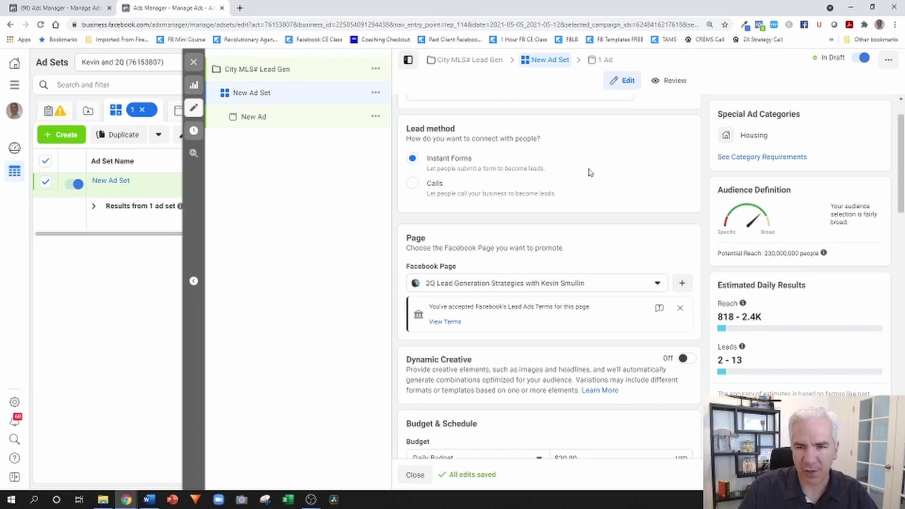
{"action": "scroll", "coordinate": [620, 161], "scroll_direction": "down", "scroll_amount": 3}
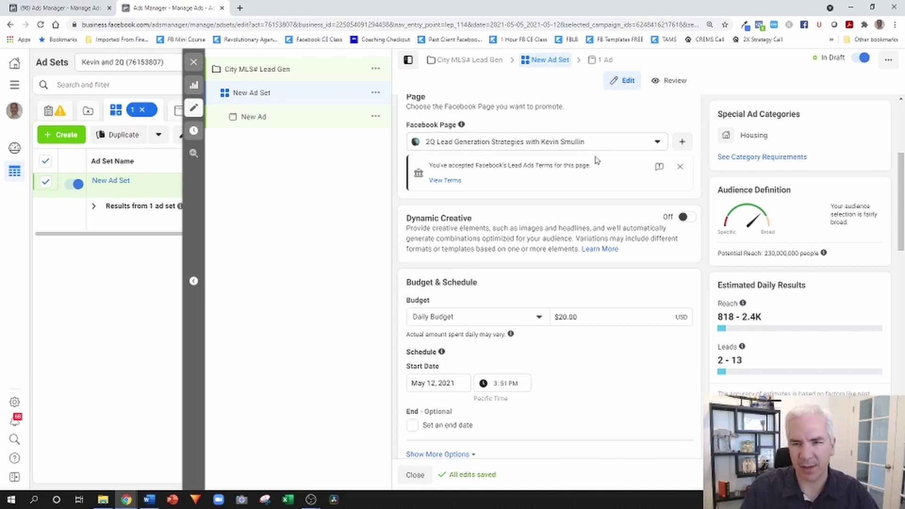
{"action": "scroll", "coordinate": [580, 163], "scroll_direction": "down", "scroll_amount": 3}
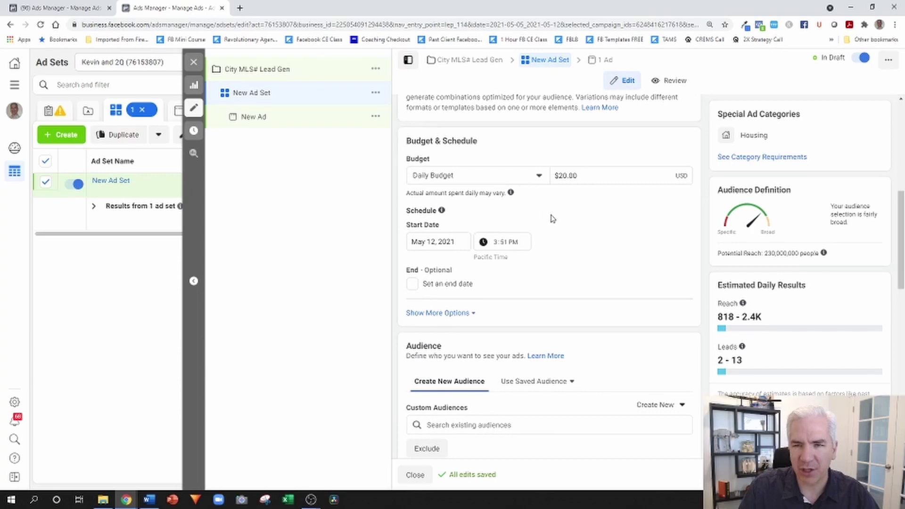
{"action": "left_click", "coordinate": [593, 175]}
{"action": "left_click_drag", "start_coordinate": [594, 175], "coordinate": [547, 178]}
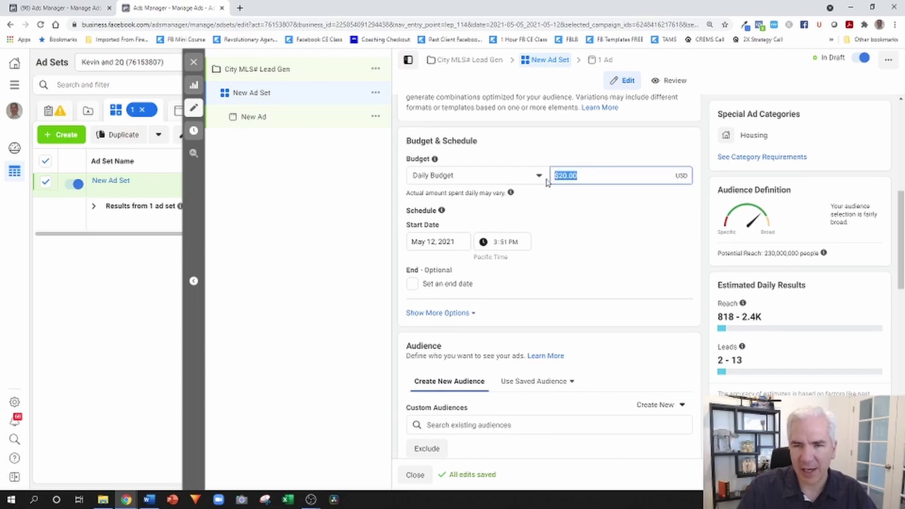
{"action": "type", "text": "10"}
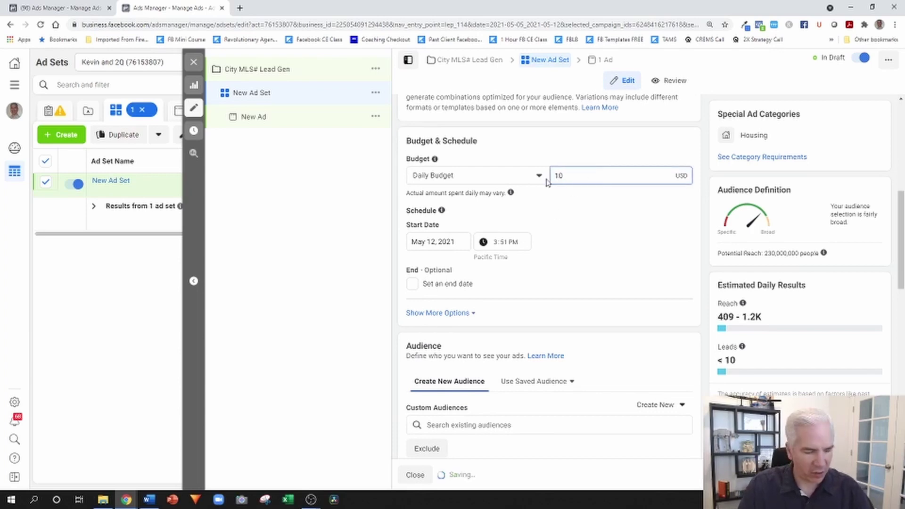
{"action": "key", "text": "Tab"}
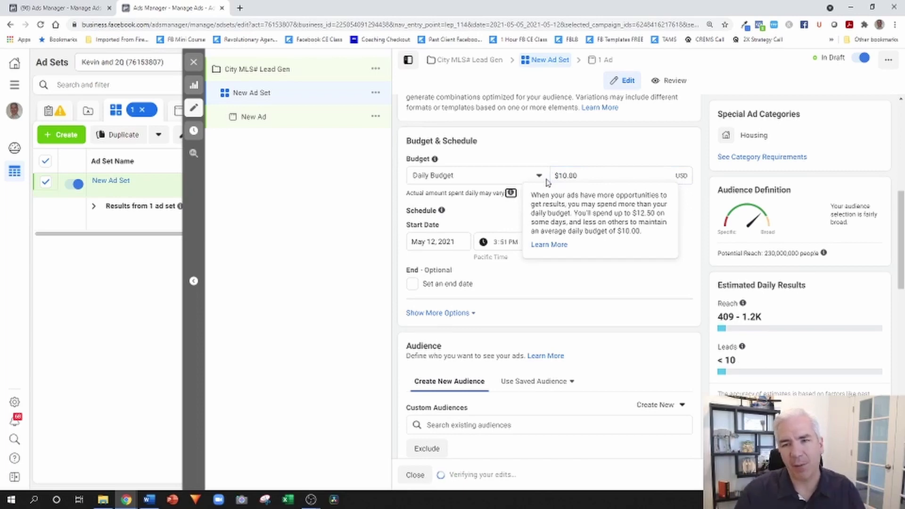
{"action": "left_click", "coordinate": [481, 215]}
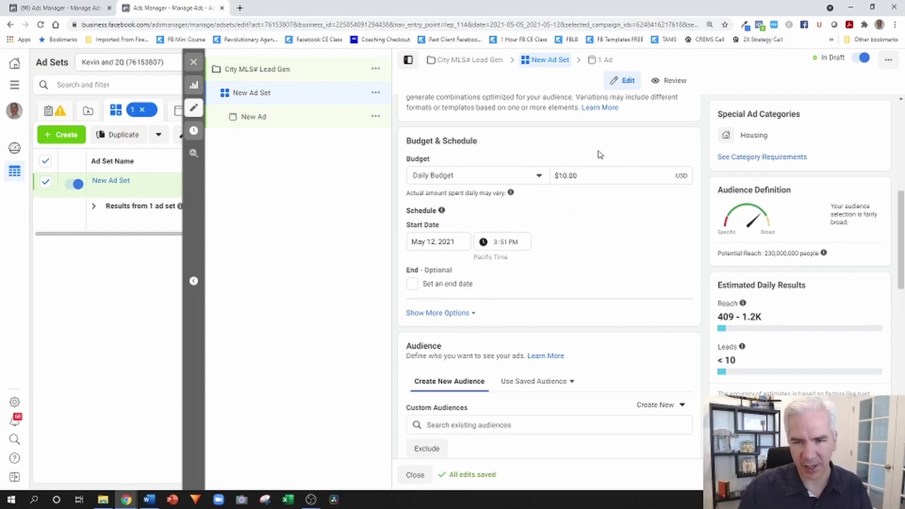
- Enable an end date for the ad set and set it to May 19, 2021, 4:00 PM
{"action": "mouse_move", "coordinate": [511, 193]}
{"action": "mouse_move", "coordinate": [441, 210]}
{"action": "left_click", "coordinate": [412, 284]}
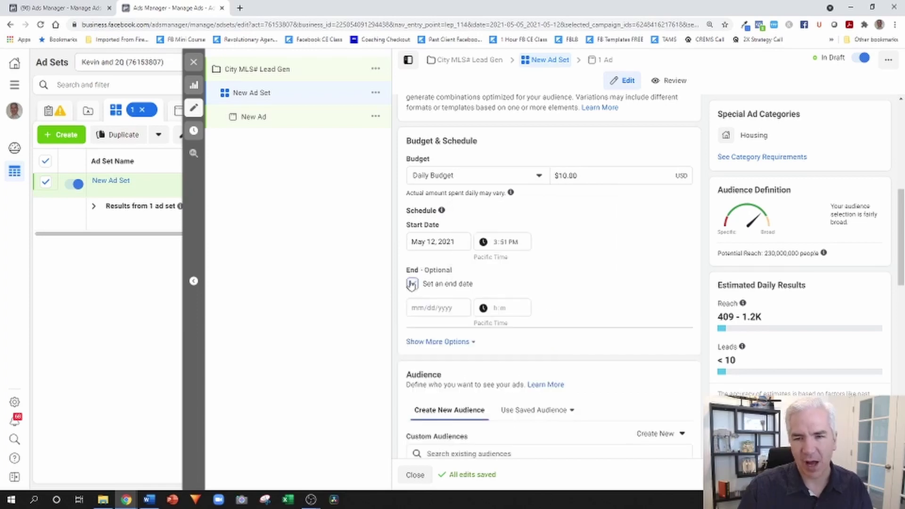
{"action": "left_click", "coordinate": [434, 305]}
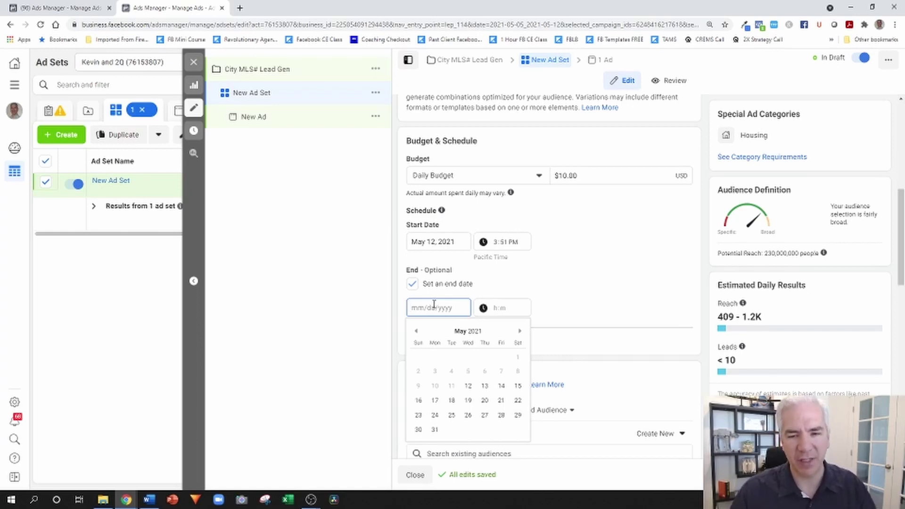
{"action": "left_click", "coordinate": [467, 400]}
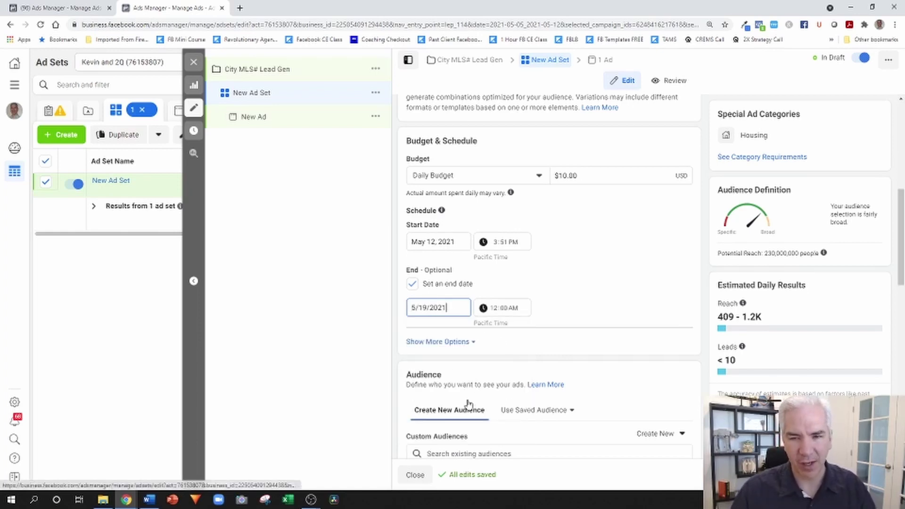
{"action": "left_click", "coordinate": [494, 312]}
{"action": "type", "text": "4"}
{"action": "left_click", "coordinate": [512, 311]}
{"action": "type", "text": "p"}
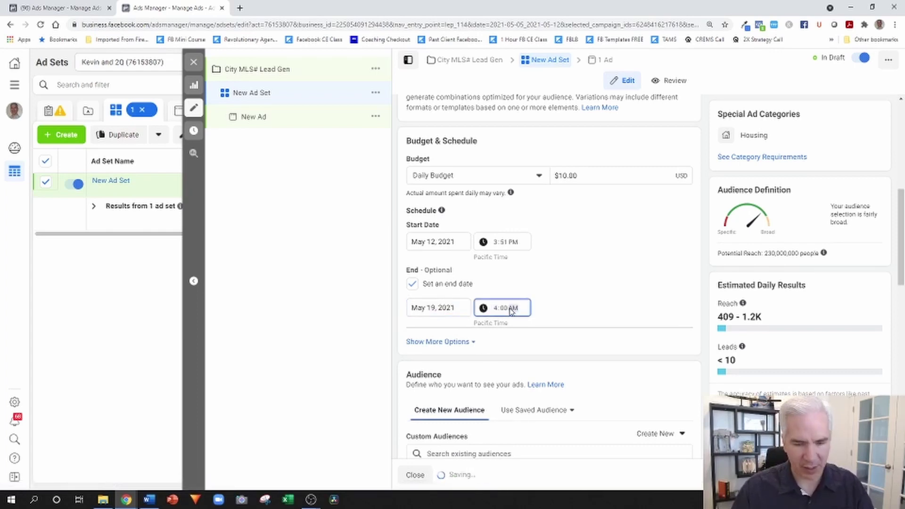
{"action": "left_click", "coordinate": [600, 283]}
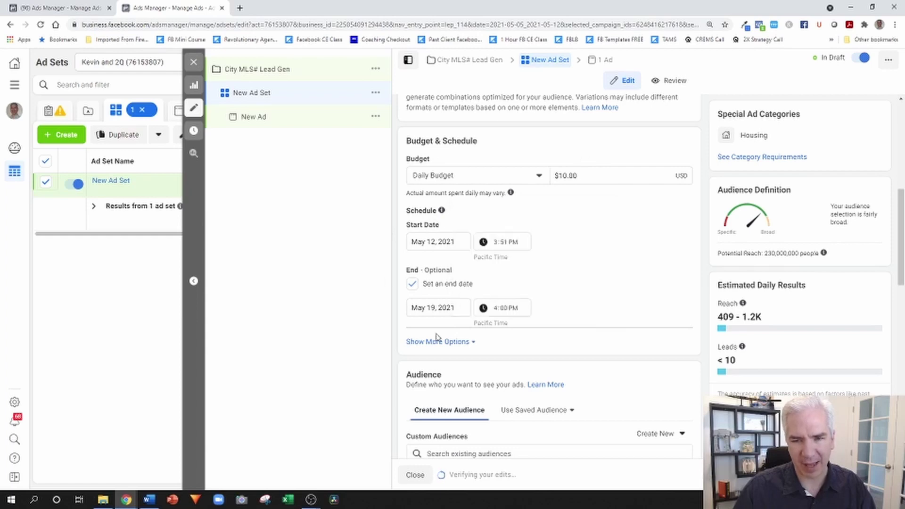
{"action": "scroll", "coordinate": [624, 226], "scroll_direction": "down", "scroll_amount": 4}
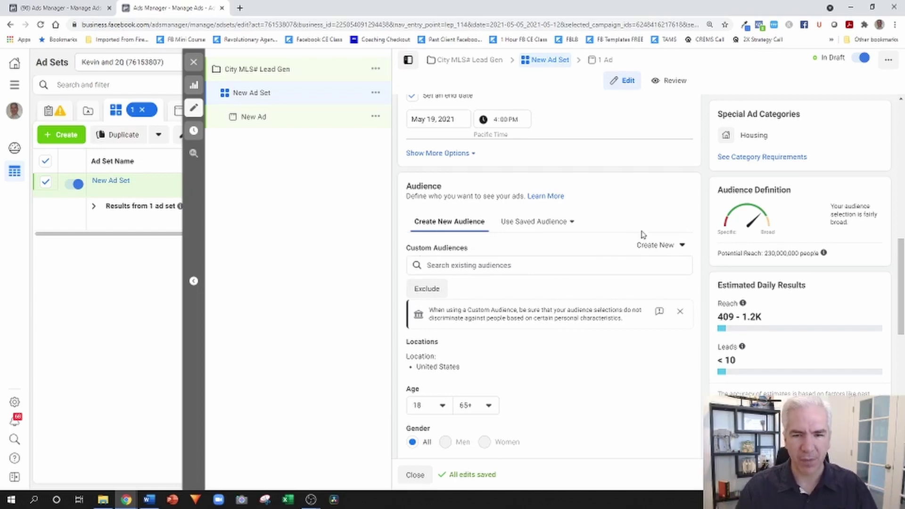
{"action": "scroll", "coordinate": [643, 234], "scroll_direction": "down", "scroll_amount": 4}
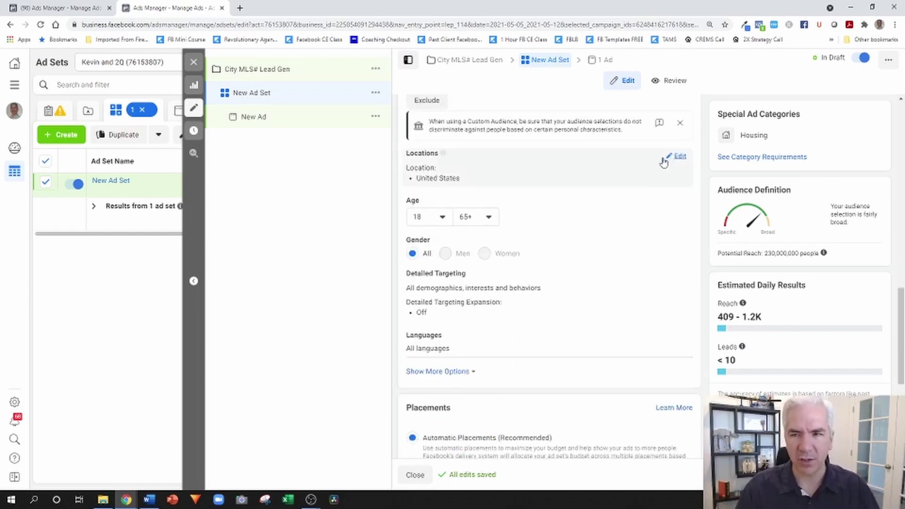
- Limit location targeting to People living in this location for the United States
{"action": "left_click", "coordinate": [678, 157]}
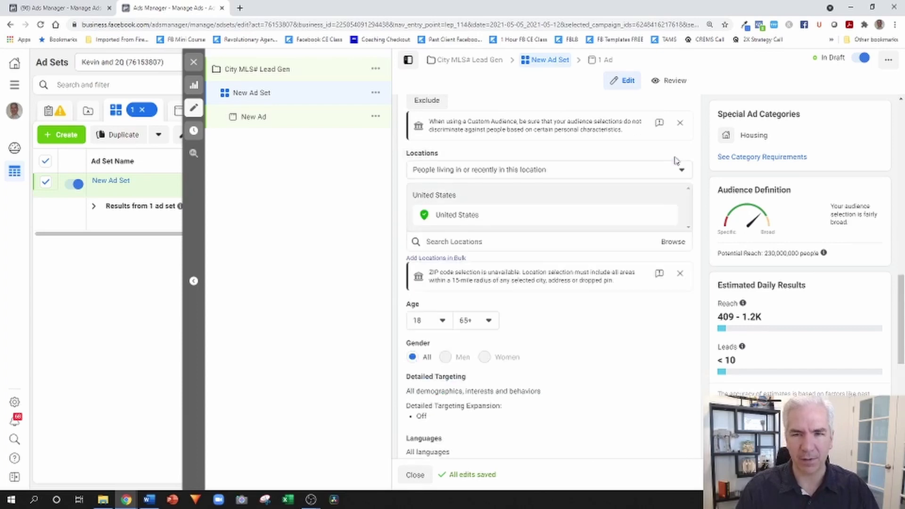
{"action": "left_click", "coordinate": [483, 170]}
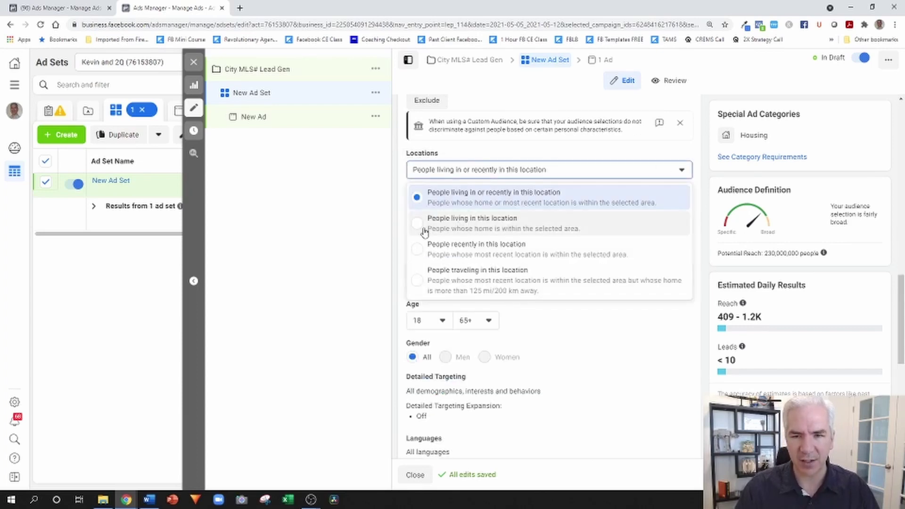
{"action": "left_click", "coordinate": [474, 221]}
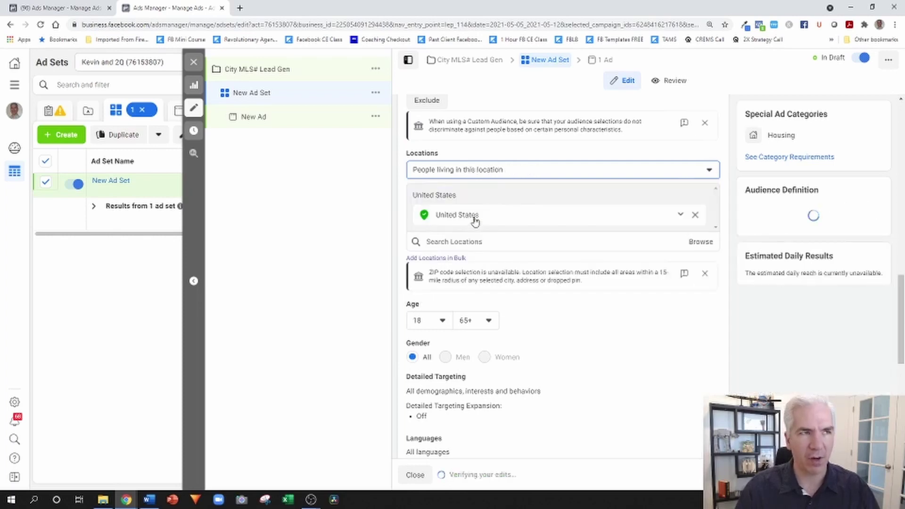
{"action": "left_click", "coordinate": [506, 179]}
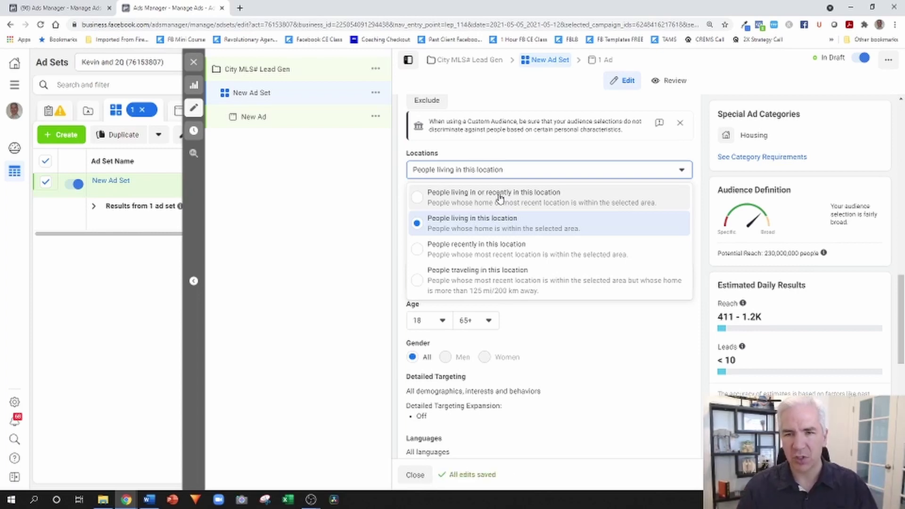
{"action": "left_click", "coordinate": [500, 198]}
{"action": "left_click", "coordinate": [494, 174]}
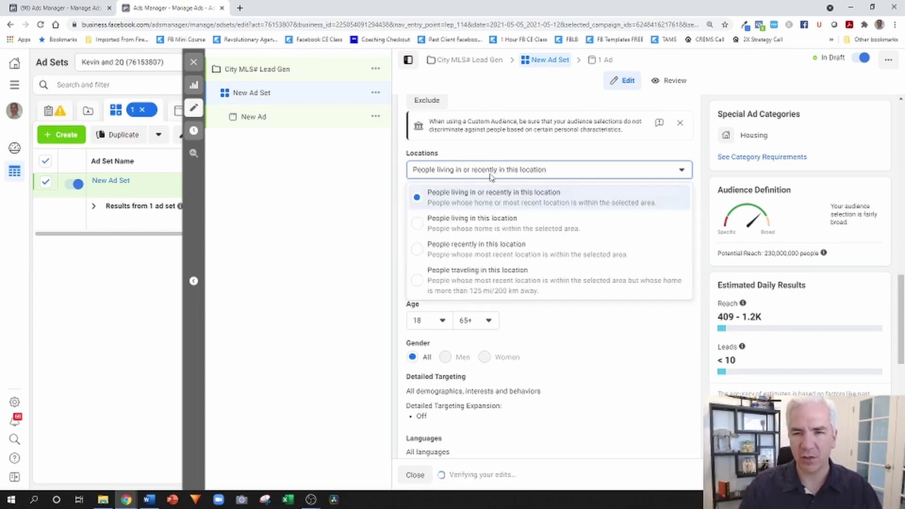
{"action": "left_click", "coordinate": [449, 226]}
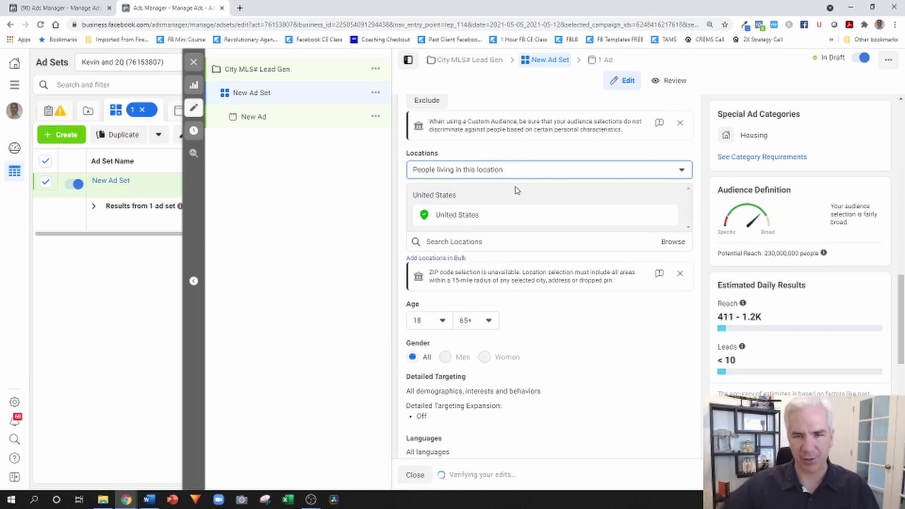
{"action": "left_click", "coordinate": [483, 242]}
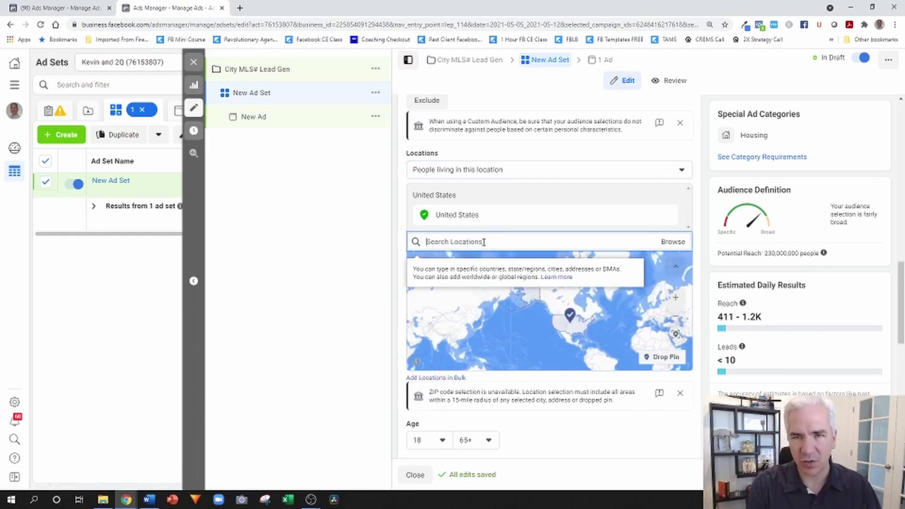
- Swap United States for Los Angeles, California and widen its radius from 15 to 20 miles
{"action": "type", "text": "los ange"}
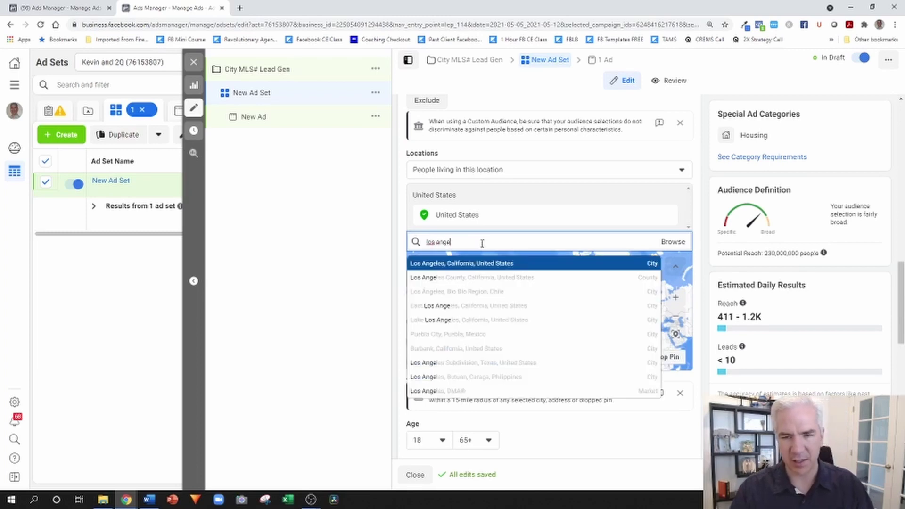
{"action": "left_click", "coordinate": [465, 263]}
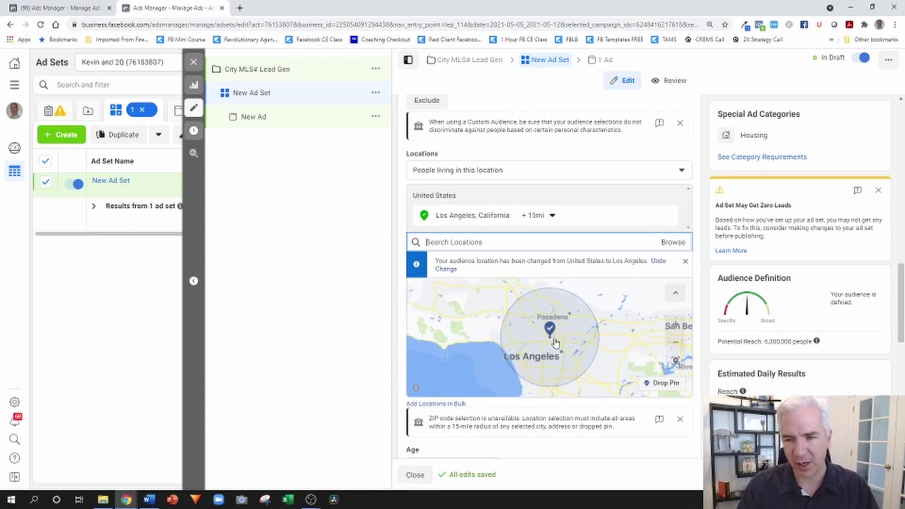
{"action": "left_click", "coordinate": [538, 216]}
{"action": "double_click", "coordinate": [587, 264]}
{"action": "type", "text": "20"}
{"action": "left_click", "coordinate": [583, 320]}
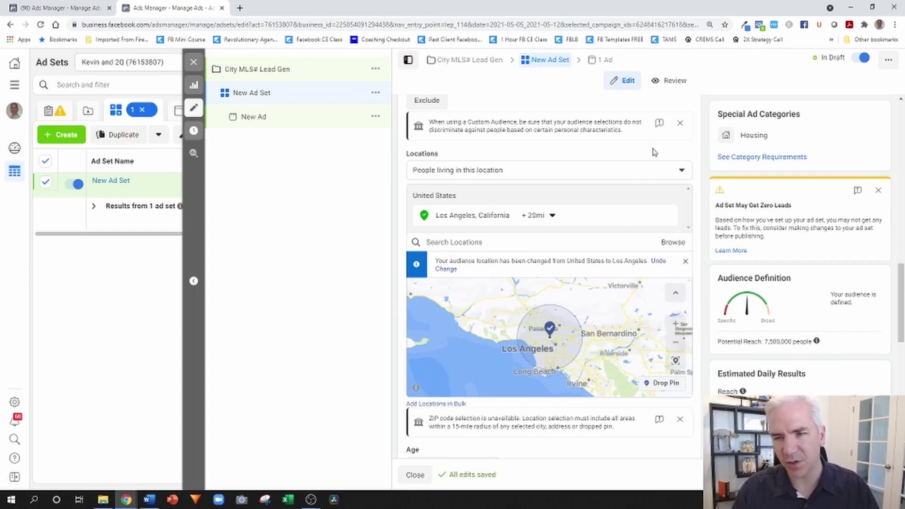
- Edit detailed targeting and add the Zillow and realtor.com interests
{"action": "scroll", "coordinate": [629, 153], "scroll_direction": "down", "scroll_amount": 3}
{"action": "scroll", "coordinate": [628, 153], "scroll_direction": "down", "scroll_amount": 3}
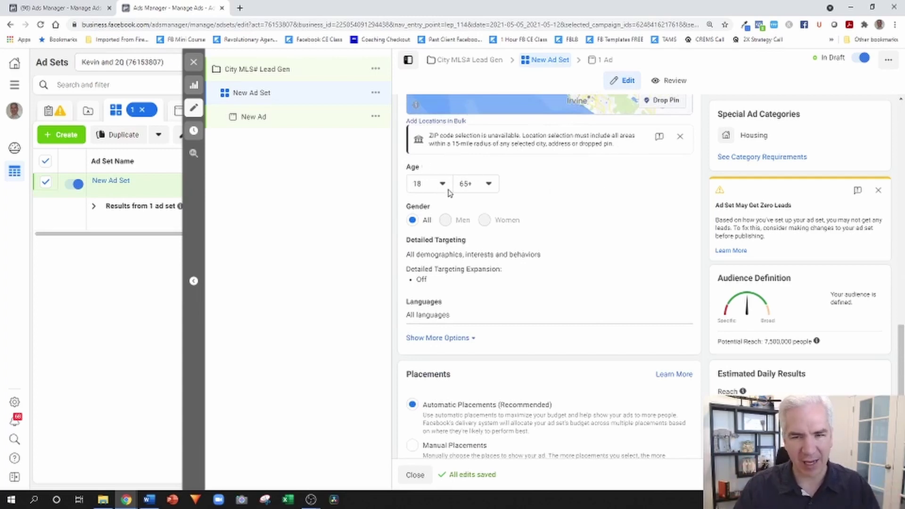
{"action": "scroll", "coordinate": [592, 207], "scroll_direction": "down", "scroll_amount": 1}
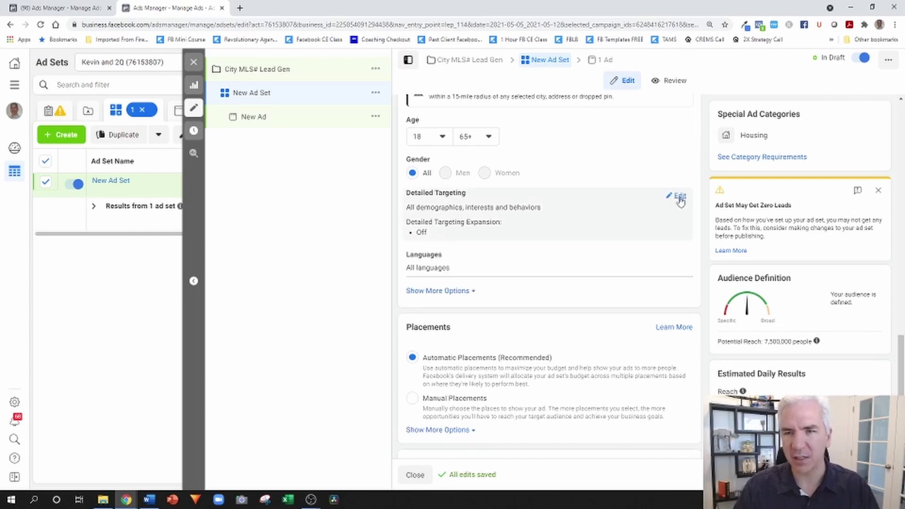
{"action": "left_click", "coordinate": [679, 198]}
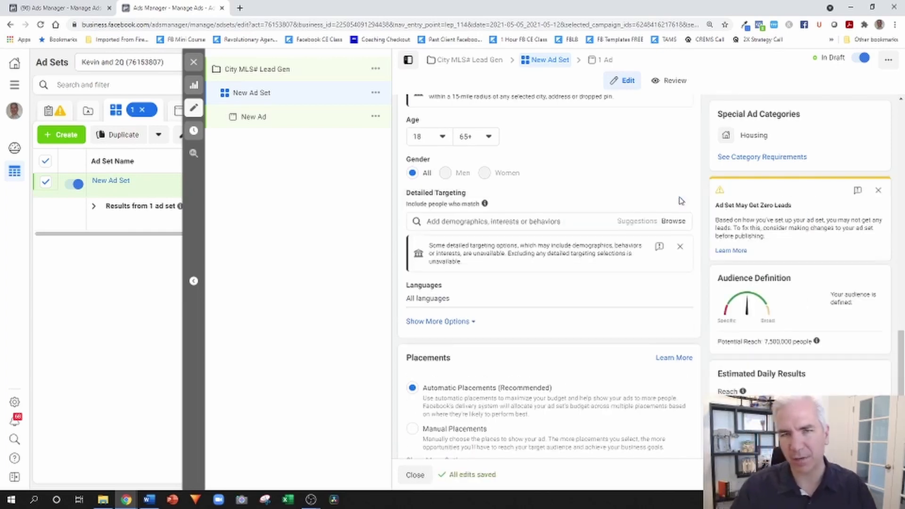
{"action": "left_click", "coordinate": [517, 221]}
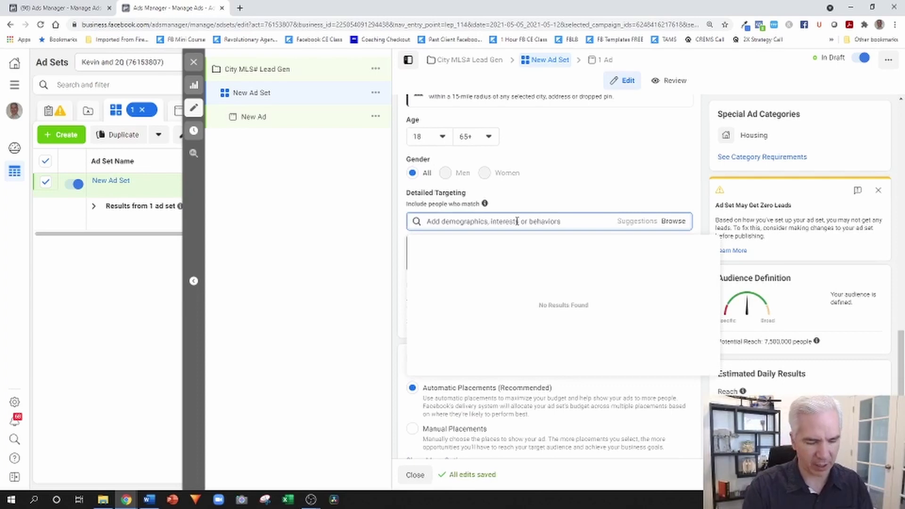
{"action": "type", "text": "zillow"}
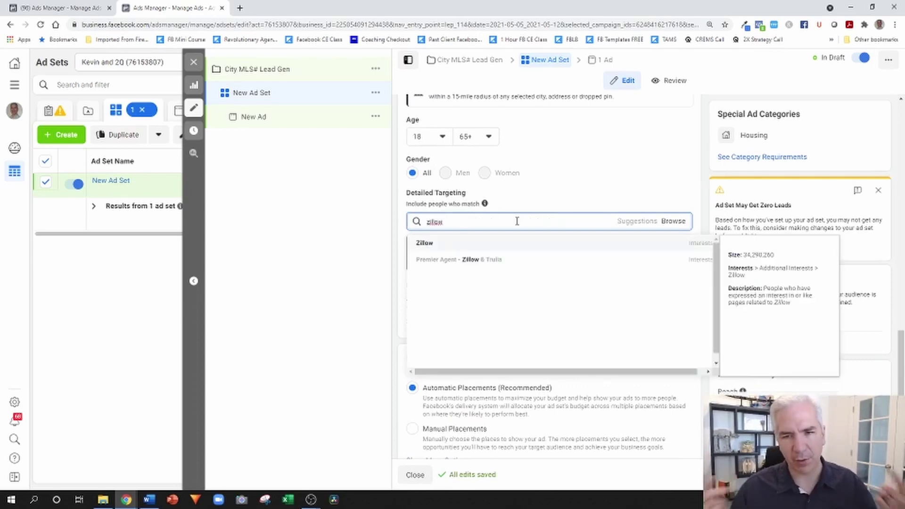
{"action": "left_click", "coordinate": [431, 243]}
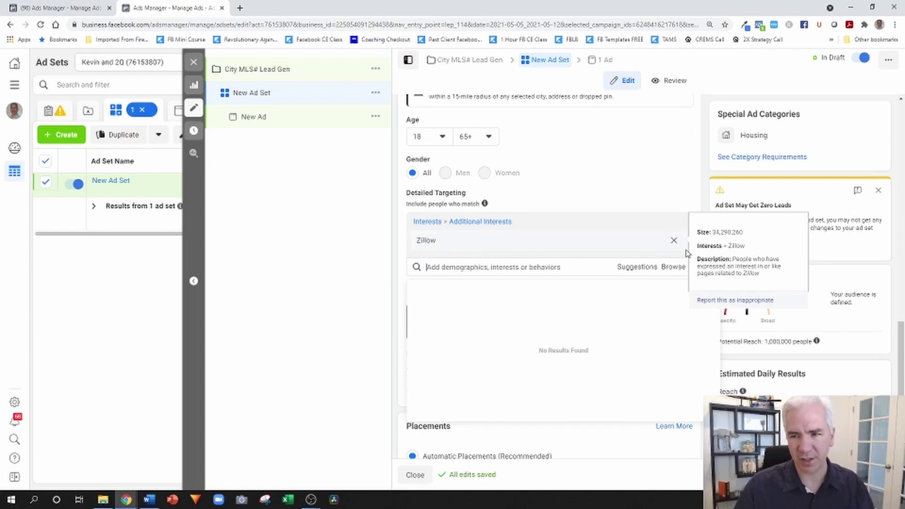
{"action": "type", "text": "realtor"}
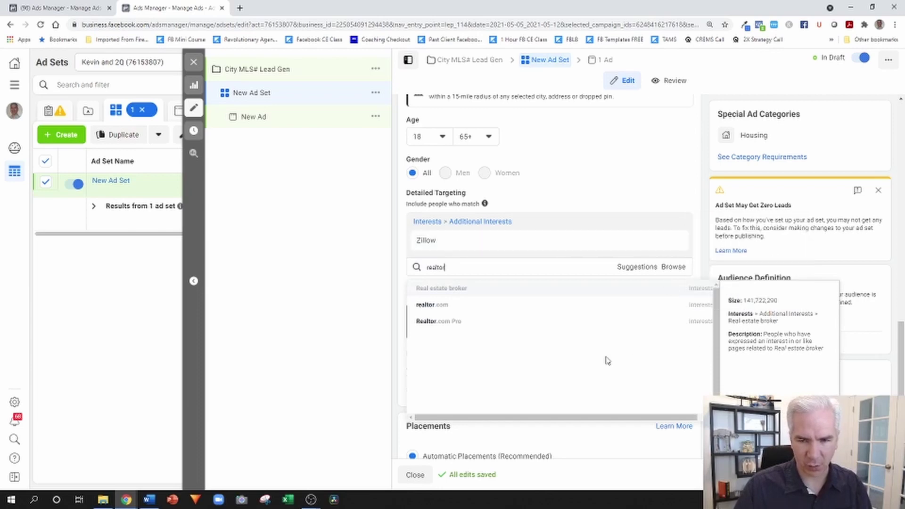
{"action": "left_click", "coordinate": [441, 306]}
- Add the Trulia and Homes.com interests to detailed targeting
{"action": "type", "text": "trulia"}
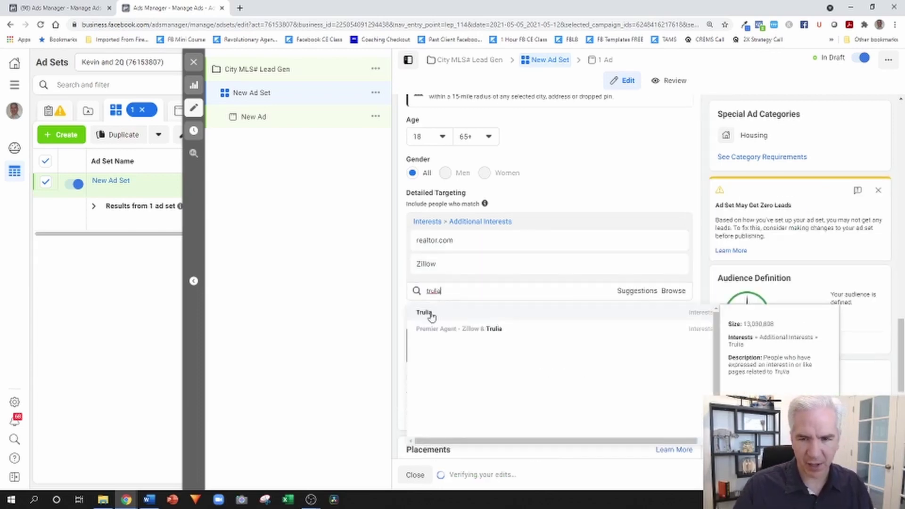
{"action": "left_click", "coordinate": [428, 312]}
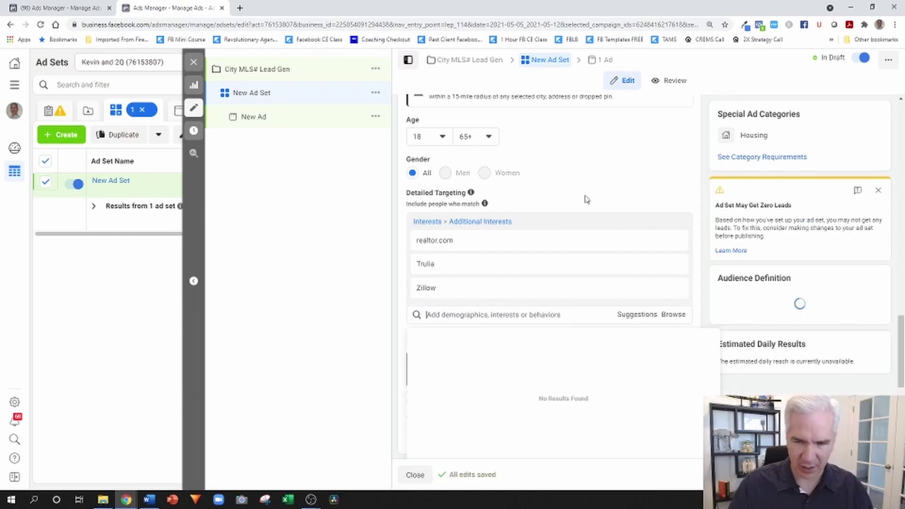
{"action": "scroll", "coordinate": [583, 201], "scroll_direction": "down", "scroll_amount": 2}
{"action": "scroll", "coordinate": [583, 201], "scroll_direction": "down", "scroll_amount": 1}
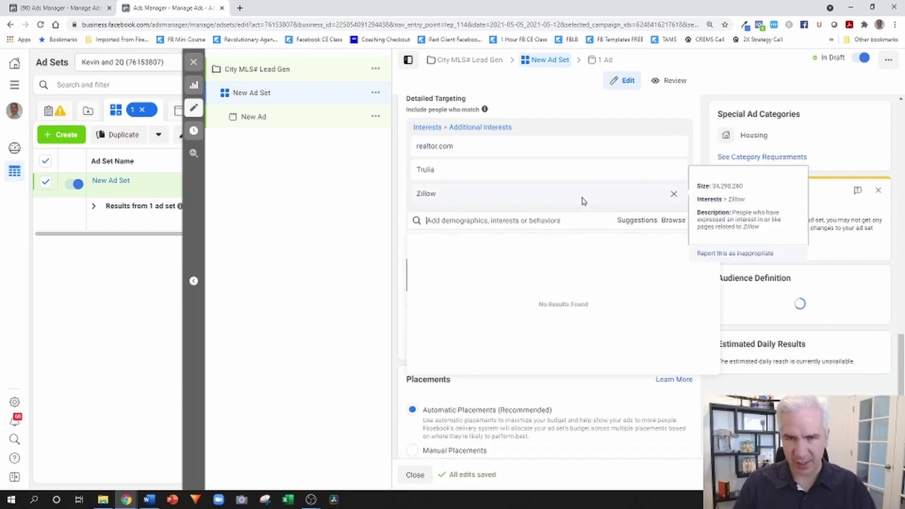
{"action": "left_click", "coordinate": [529, 221]}
{"action": "type", "text": "home.c"}
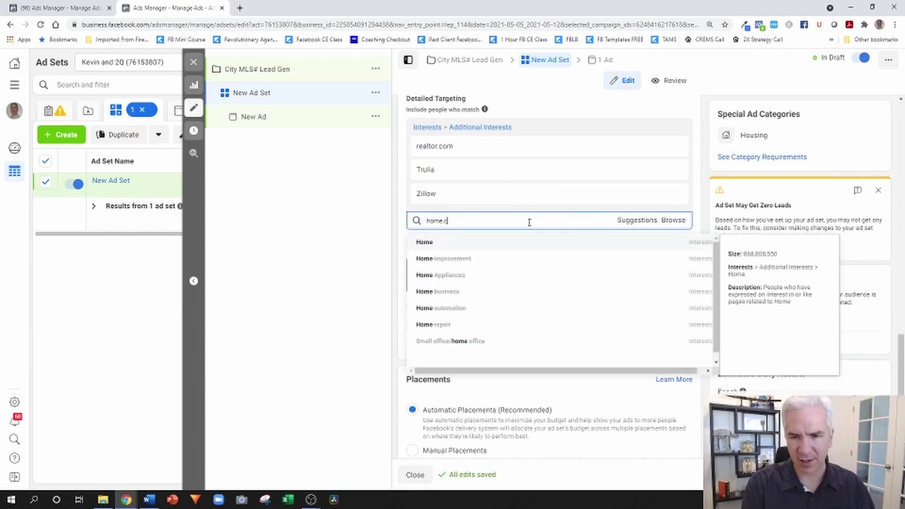
{"action": "key", "text": "BackSpace"}
{"action": "key", "text": "BackSpace"}
{"action": "type", "text": "s"}
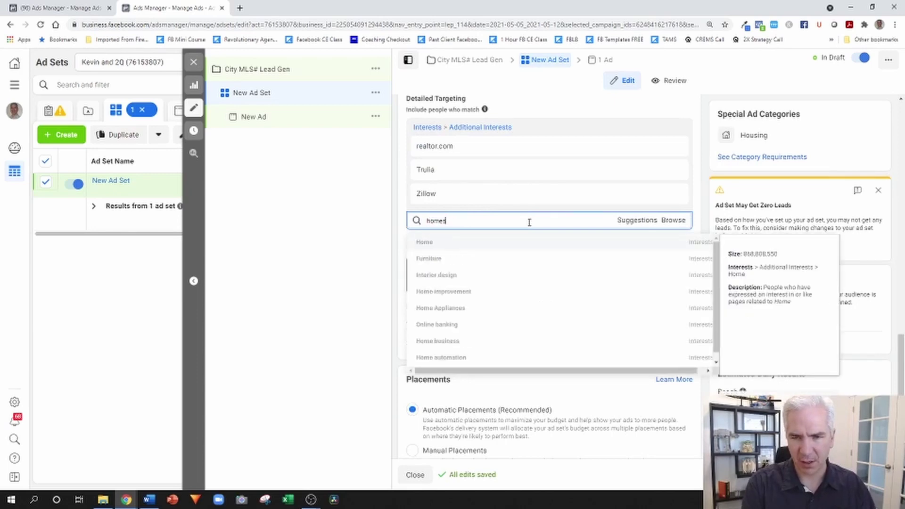
{"action": "type", "text": ".co"}
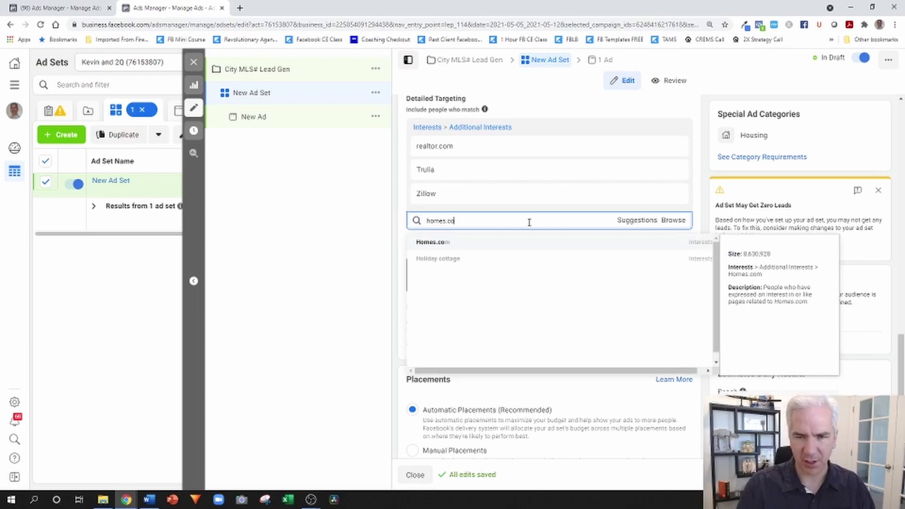
{"action": "left_click", "coordinate": [450, 243]}
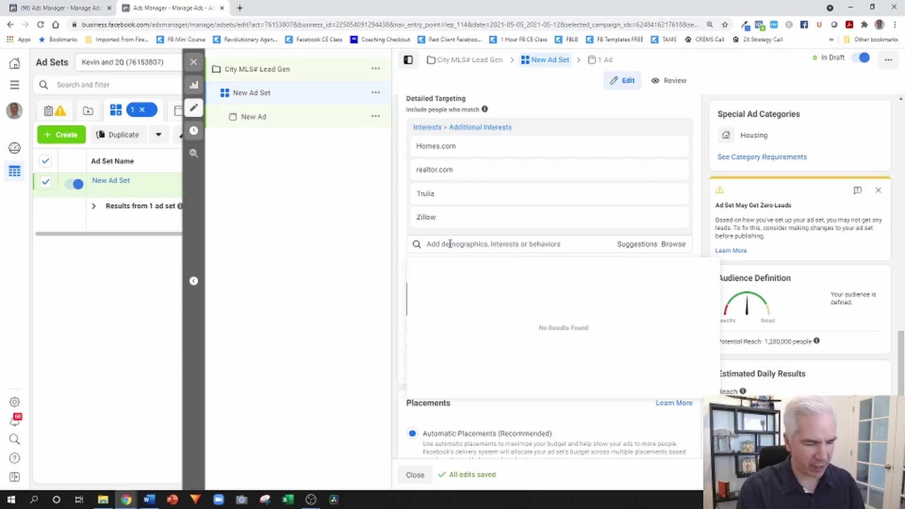
- Try 'first' and 'starter' interest searches, then add Rent-to-own instead
{"action": "type", "text": "first"}
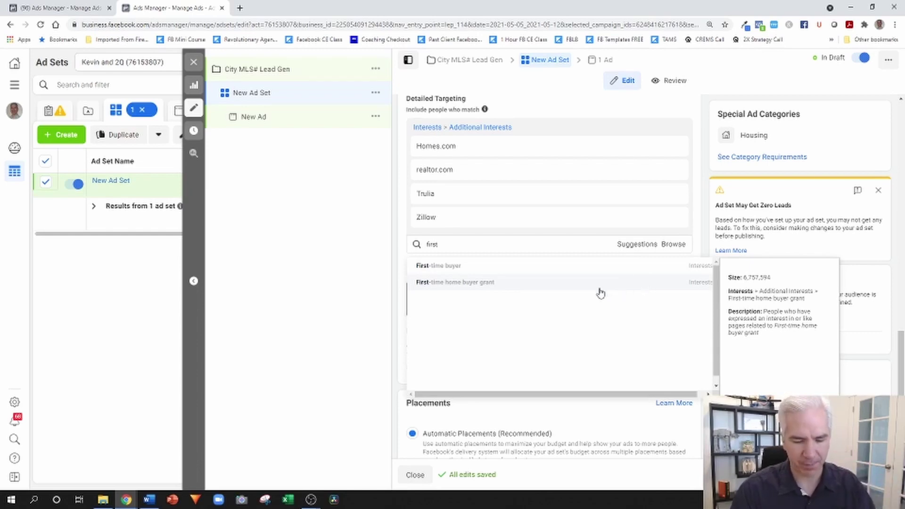
{"action": "key", "text": "BackSpace"}
{"action": "key", "text": "BackSpace"}
{"action": "key", "text": "BackSpace"}
{"action": "key", "text": "BackSpace"}
{"action": "key", "text": "BackSpace"}
{"action": "type", "text": "starter"}
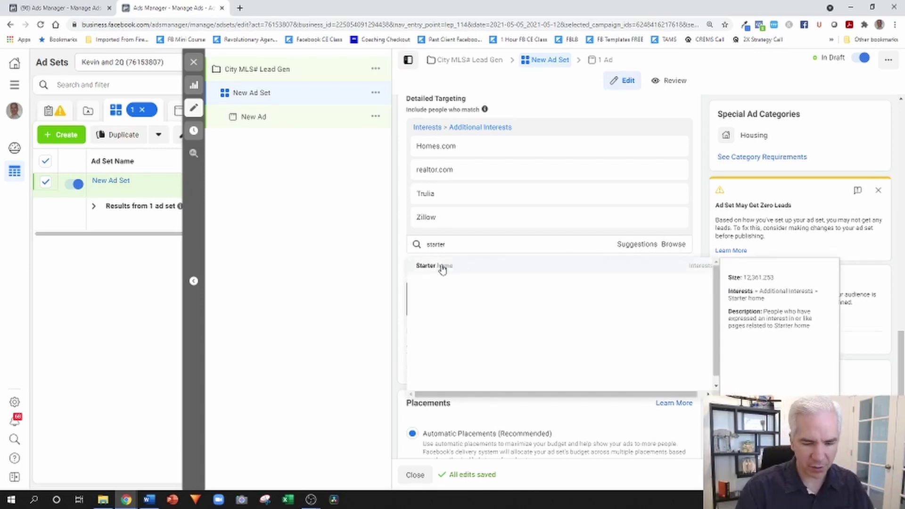
{"action": "left_click", "coordinate": [442, 267]}
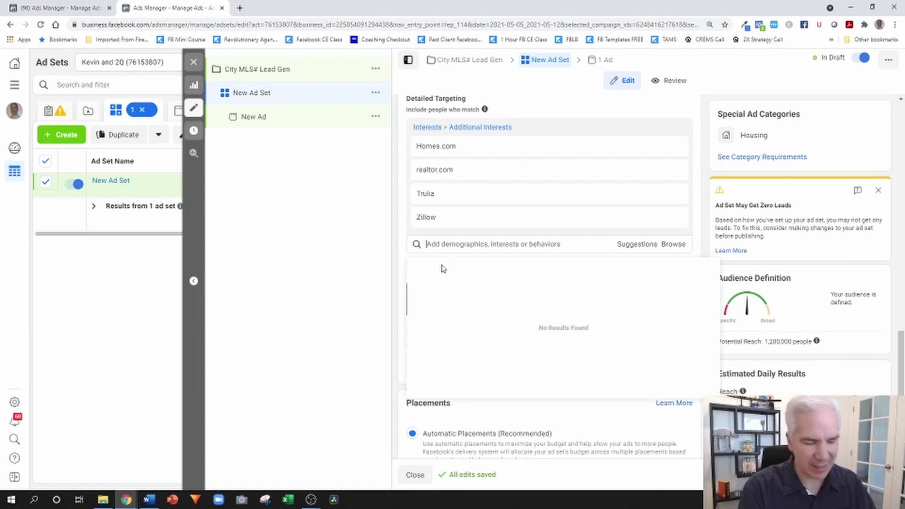
{"action": "type", "text": "rent to"}
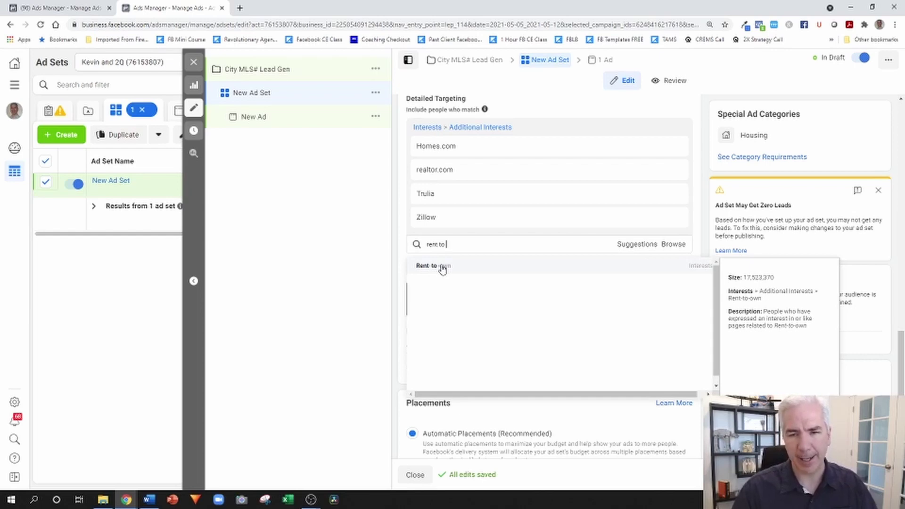
{"action": "left_click", "coordinate": [442, 267]}
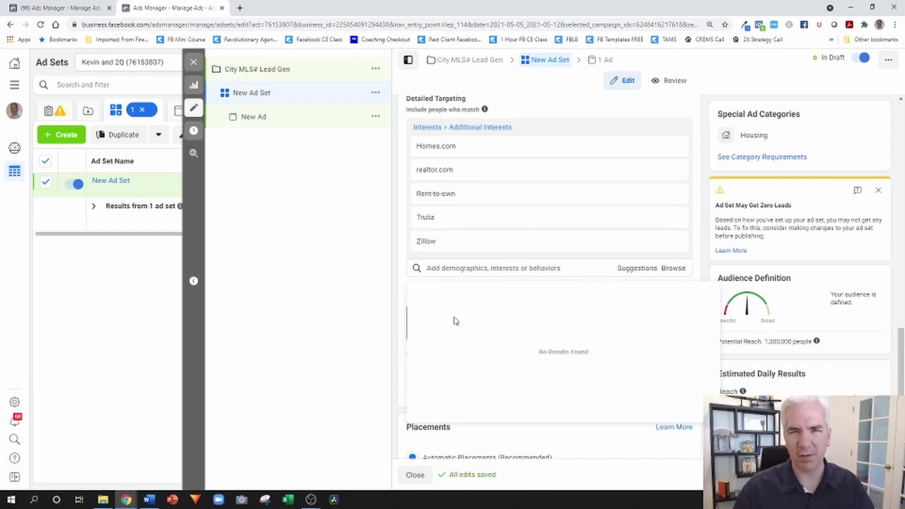
{"action": "left_click", "coordinate": [467, 269]}
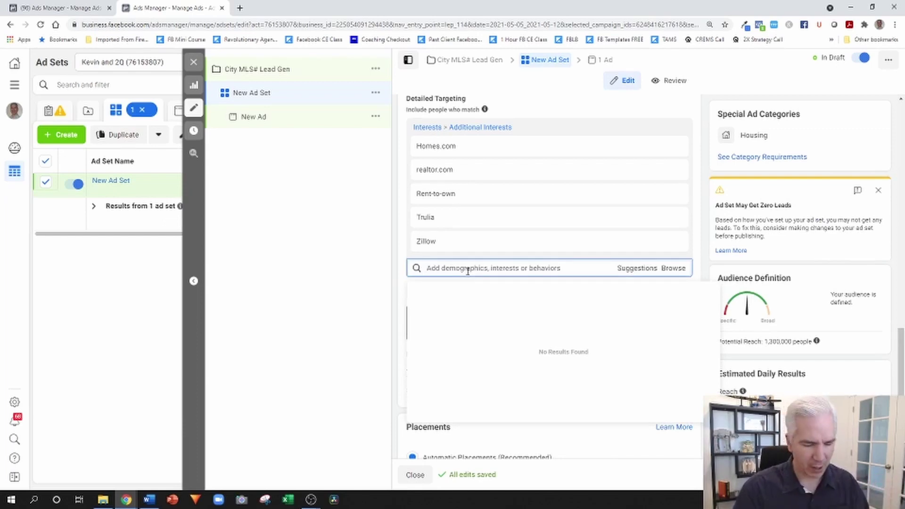
{"action": "type", "text": "home re"}
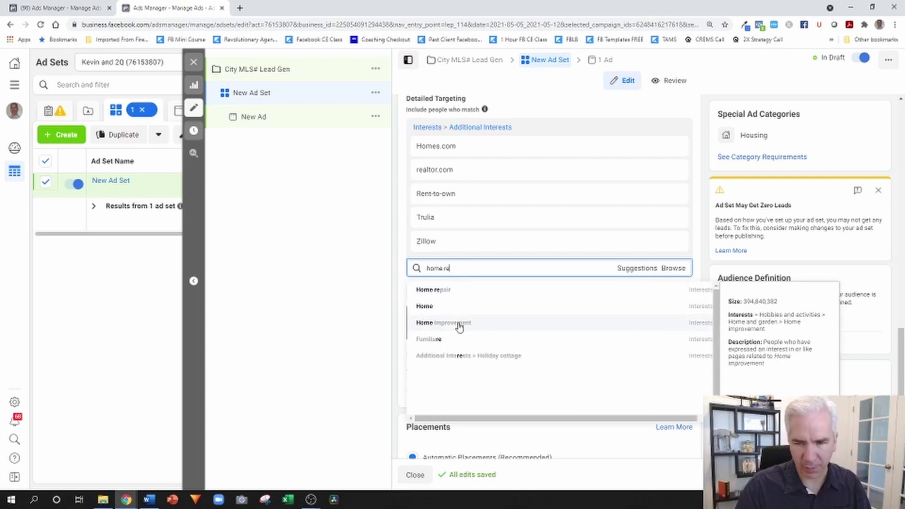
{"action": "key", "text": "BackSpace"}
{"action": "key", "text": "BackSpace"}
{"action": "key", "text": "BackSpace"}
{"action": "key", "text": "BackSpace"}
{"action": "key", "text": "BackSpace"}
{"action": "key", "text": "BackSpace"}
{"action": "key", "text": "BackSpace"}
{"action": "type", "text": "interior des"}
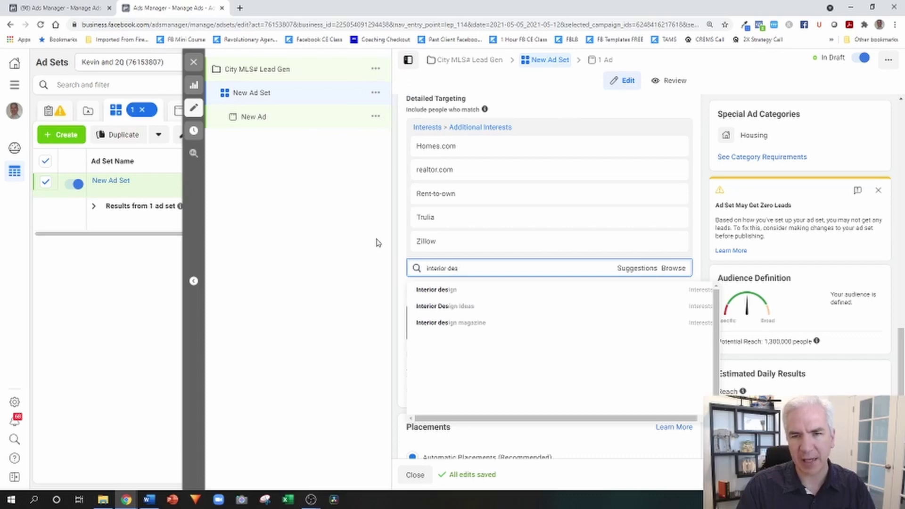
{"action": "left_click", "coordinate": [404, 156]}
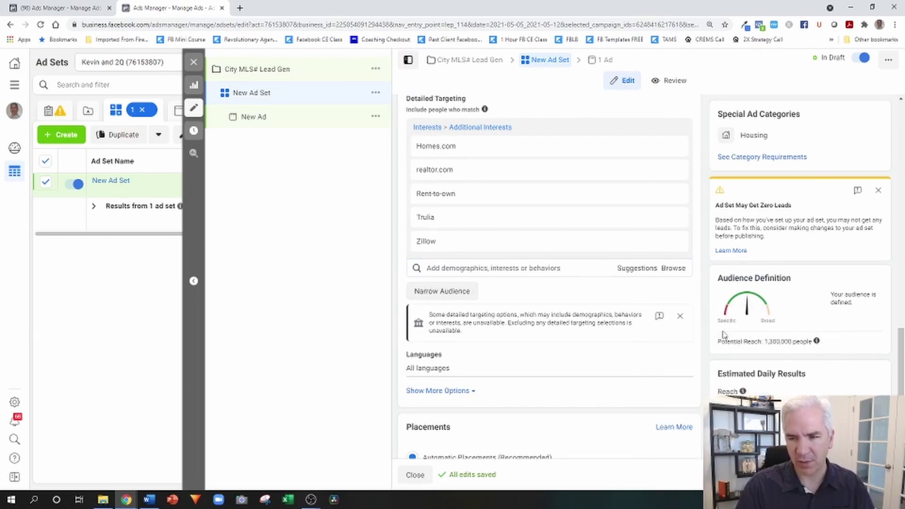
{"action": "scroll", "coordinate": [701, 340], "scroll_direction": "down", "scroll_amount": 2}
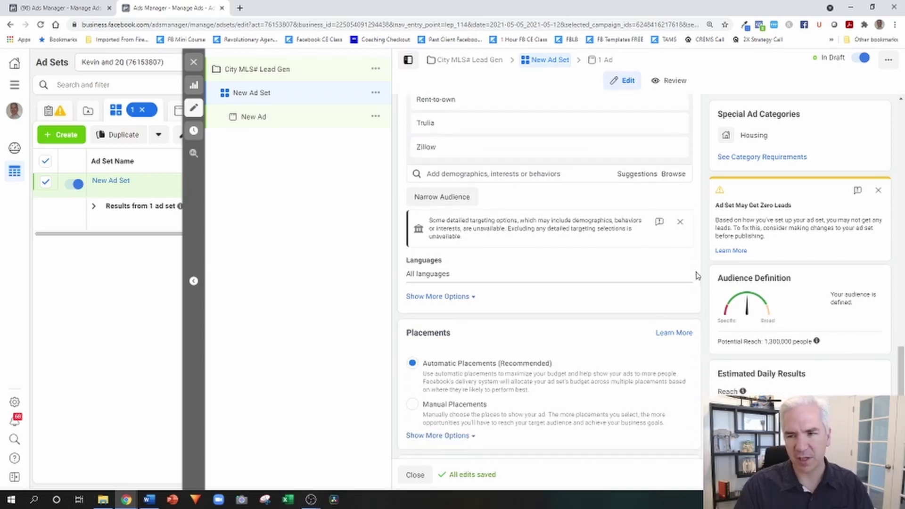
{"action": "scroll", "coordinate": [695, 284], "scroll_direction": "down", "scroll_amount": 2}
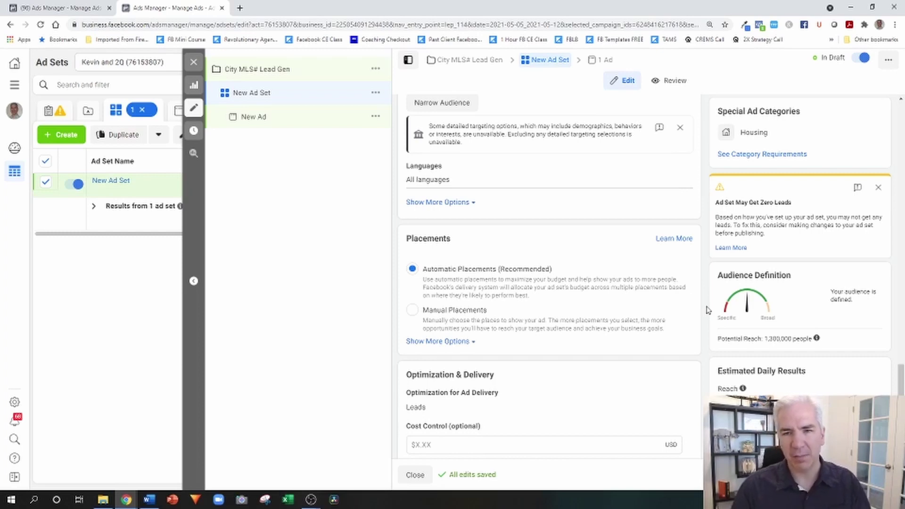
{"action": "scroll", "coordinate": [670, 237], "scroll_direction": "up", "scroll_amount": 3}
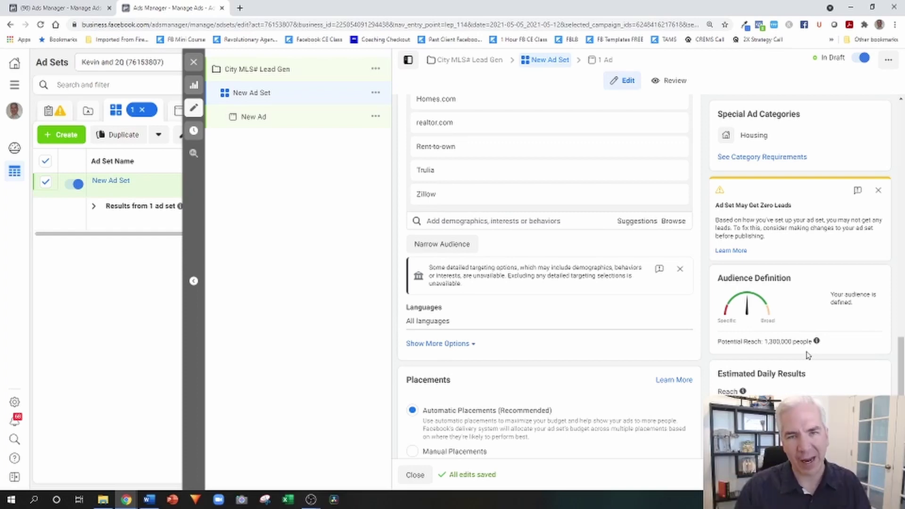
{"action": "scroll", "coordinate": [807, 356], "scroll_direction": "up", "scroll_amount": 3}
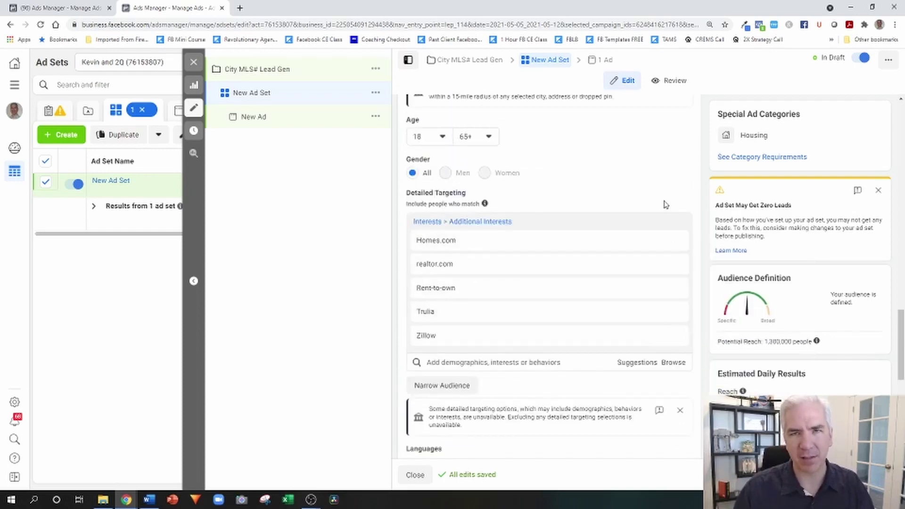
{"action": "scroll", "coordinate": [658, 172], "scroll_direction": "down", "scroll_amount": 7}
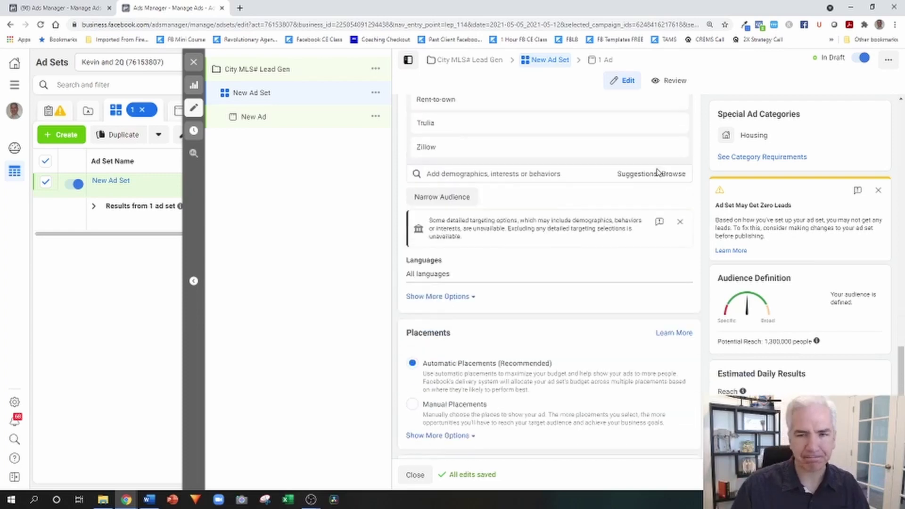
{"action": "scroll", "coordinate": [650, 167], "scroll_direction": "up", "scroll_amount": 4}
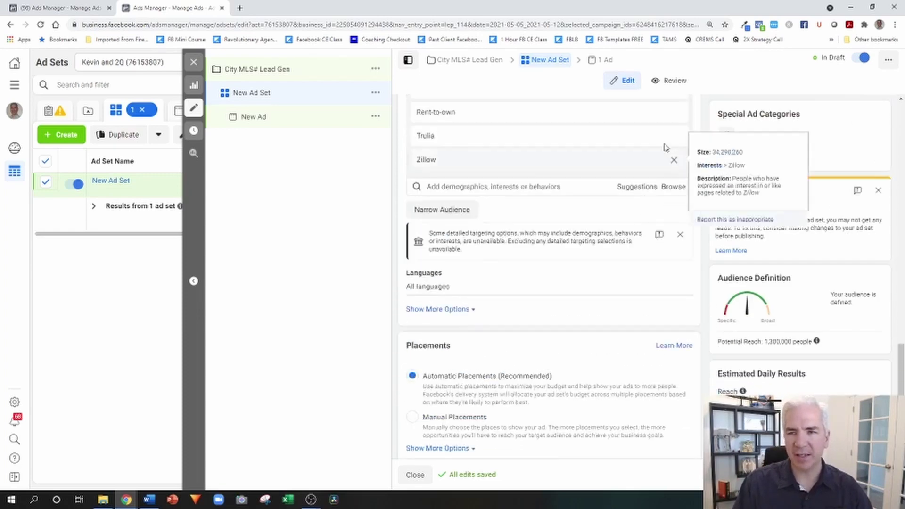
{"action": "scroll", "coordinate": [539, 183], "scroll_direction": "down", "scroll_amount": 4}
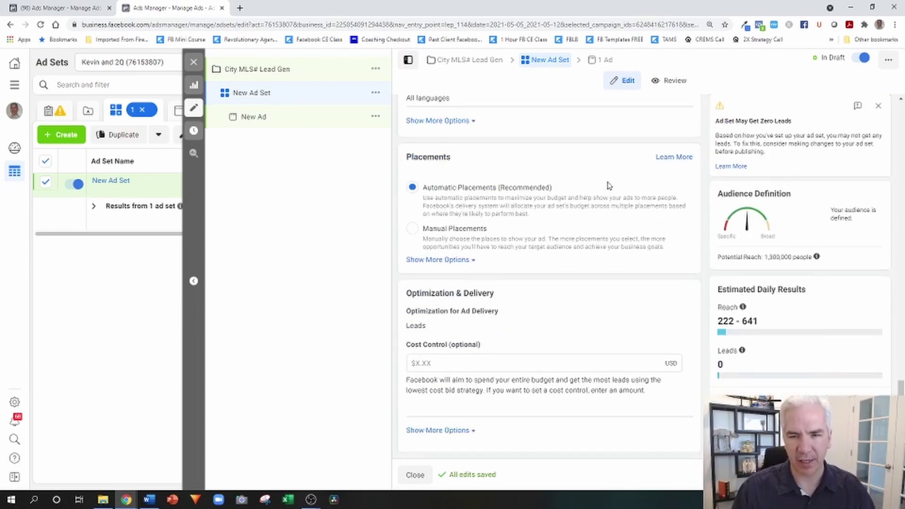
- Switch to Manual Placements and exclude Audience Network and Facebook Video Feeds
{"action": "left_click", "coordinate": [445, 234]}
{"action": "scroll", "coordinate": [551, 209], "scroll_direction": "down", "scroll_amount": 3}
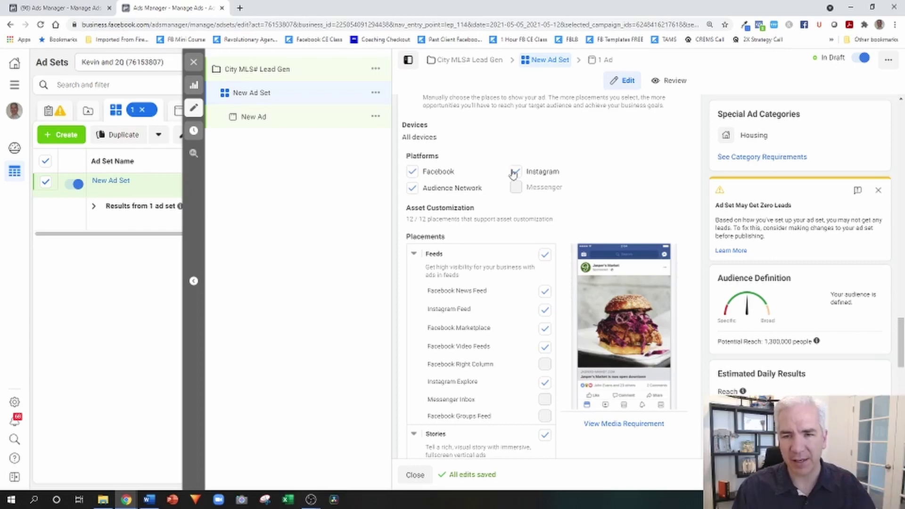
{"action": "left_click", "coordinate": [413, 189]}
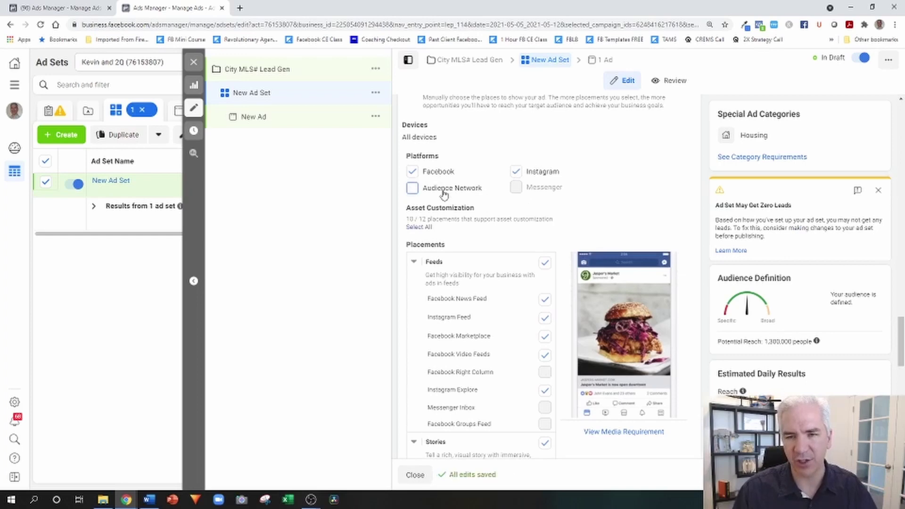
{"action": "scroll", "coordinate": [589, 160], "scroll_direction": "down", "scroll_amount": 2}
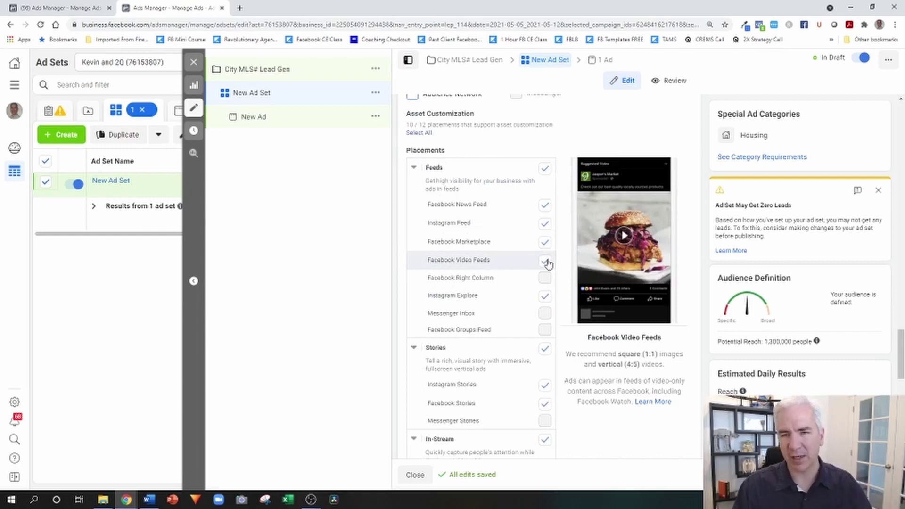
{"action": "left_click", "coordinate": [544, 262]}
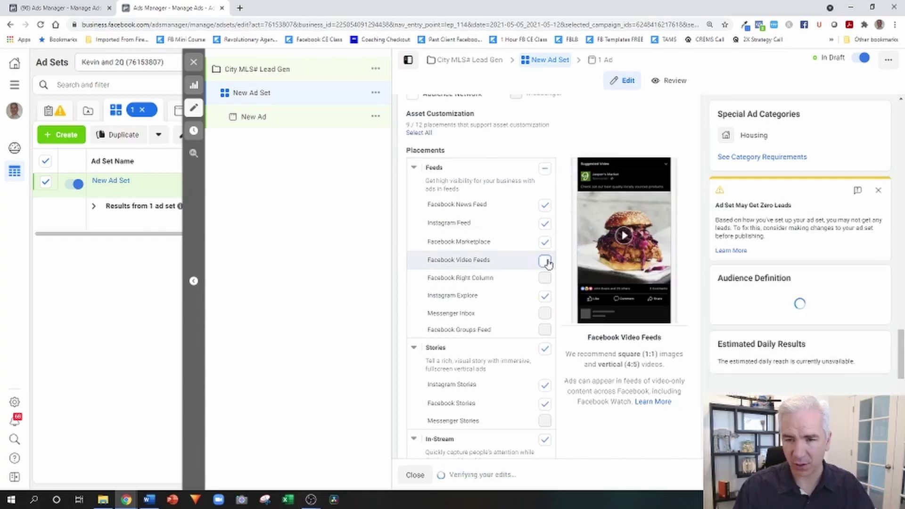
- Remove all In-Stream and In-Article placements from the ad set
{"action": "scroll", "coordinate": [545, 263], "scroll_direction": "down", "scroll_amount": 3}
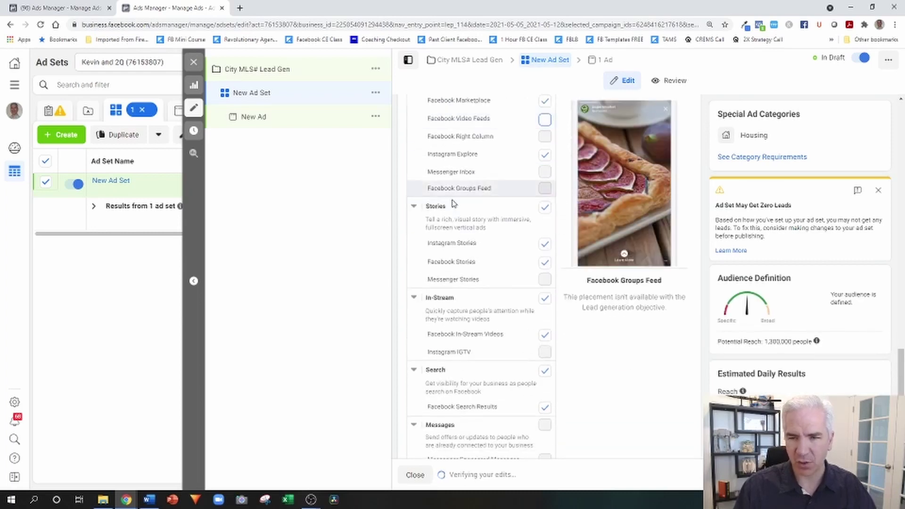
{"action": "scroll", "coordinate": [540, 267], "scroll_direction": "down", "scroll_amount": 3}
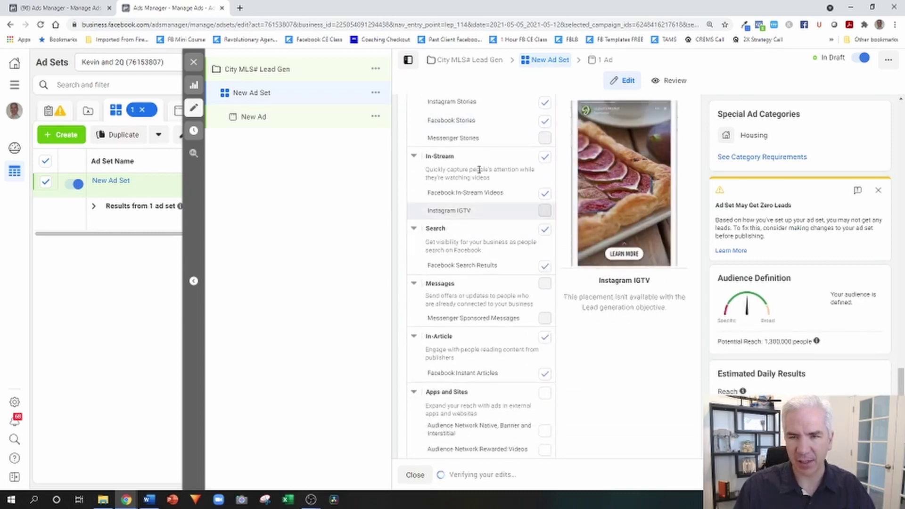
{"action": "left_click", "coordinate": [544, 159]}
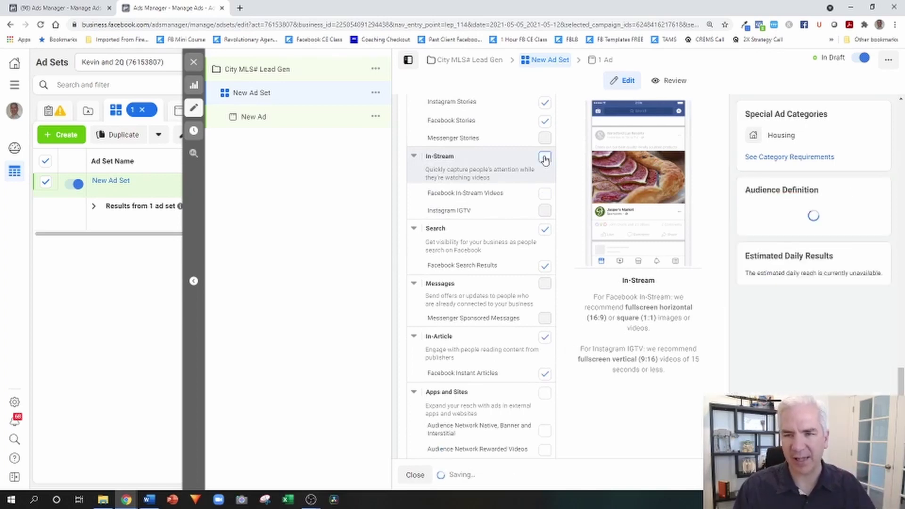
{"action": "scroll", "coordinate": [553, 164], "scroll_direction": "down", "scroll_amount": 2}
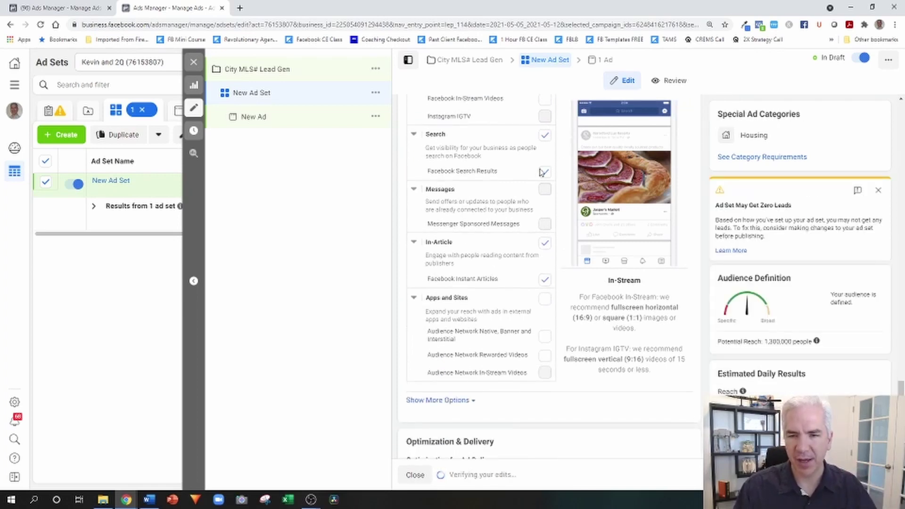
{"action": "left_click", "coordinate": [545, 243]}
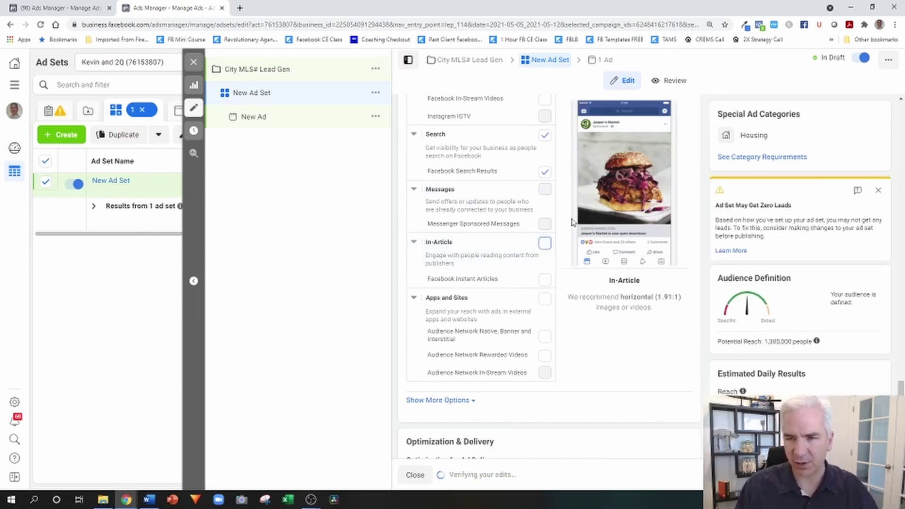
{"action": "scroll", "coordinate": [566, 231], "scroll_direction": "up", "scroll_amount": 3}
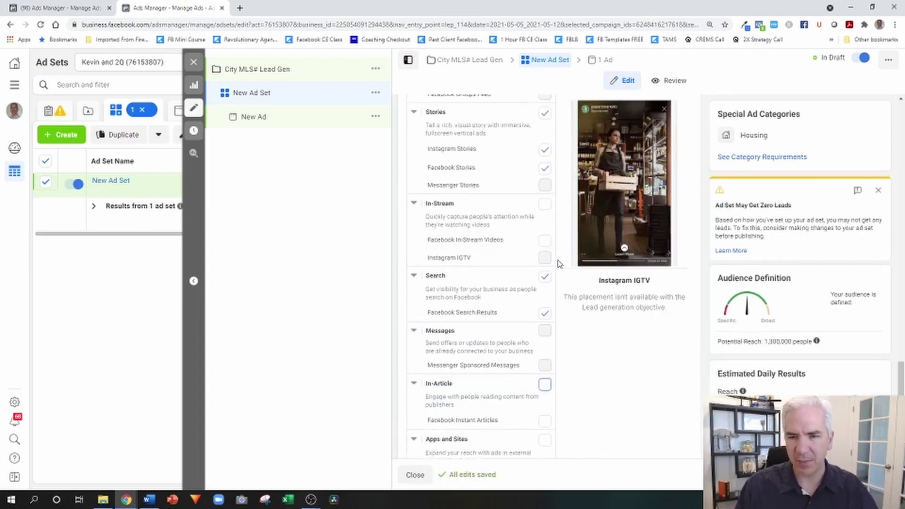
{"action": "scroll", "coordinate": [542, 227], "scroll_direction": "up", "scroll_amount": 2}
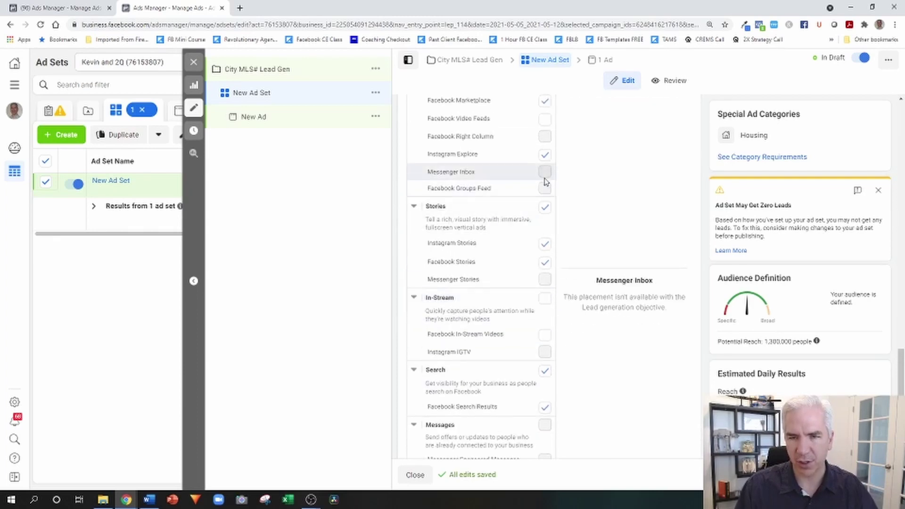
{"action": "scroll", "coordinate": [471, 250], "scroll_direction": "up", "scroll_amount": 3}
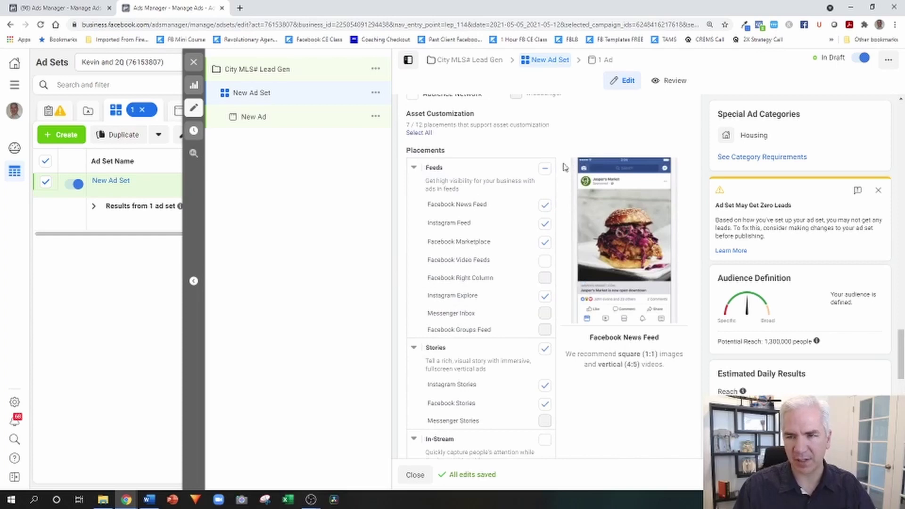
{"action": "scroll", "coordinate": [564, 168], "scroll_direction": "down", "scroll_amount": 4}
{"action": "scroll", "coordinate": [566, 169], "scroll_direction": "down", "scroll_amount": 7}
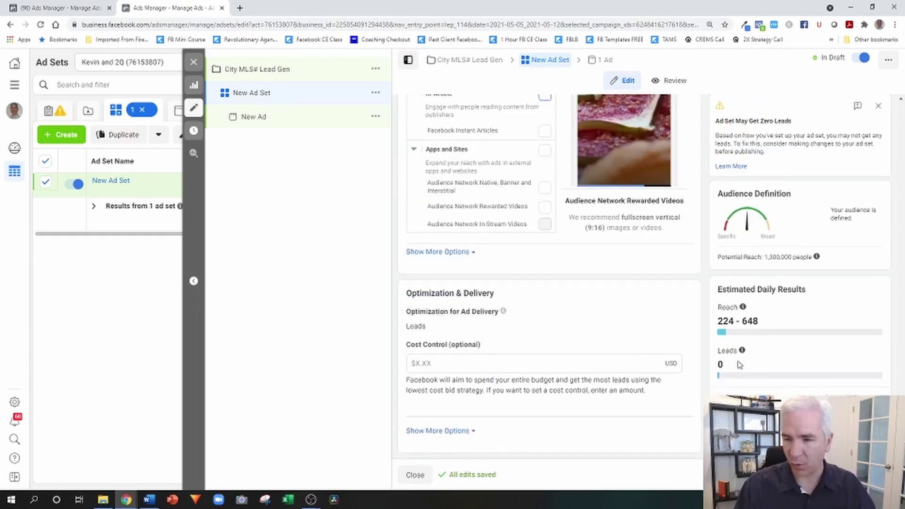
{"action": "left_click", "coordinate": [253, 116]}
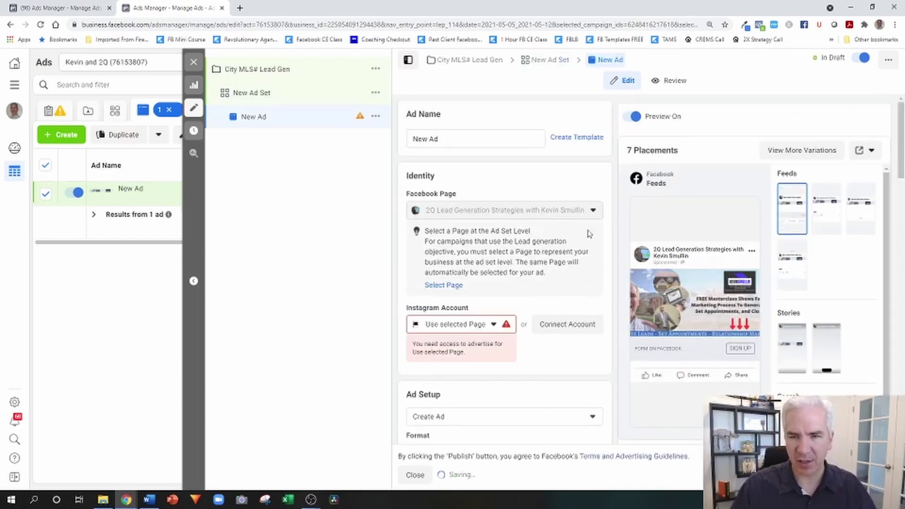
- Assign the listed Instagram account to the New Ad
{"action": "left_click", "coordinate": [495, 324]}
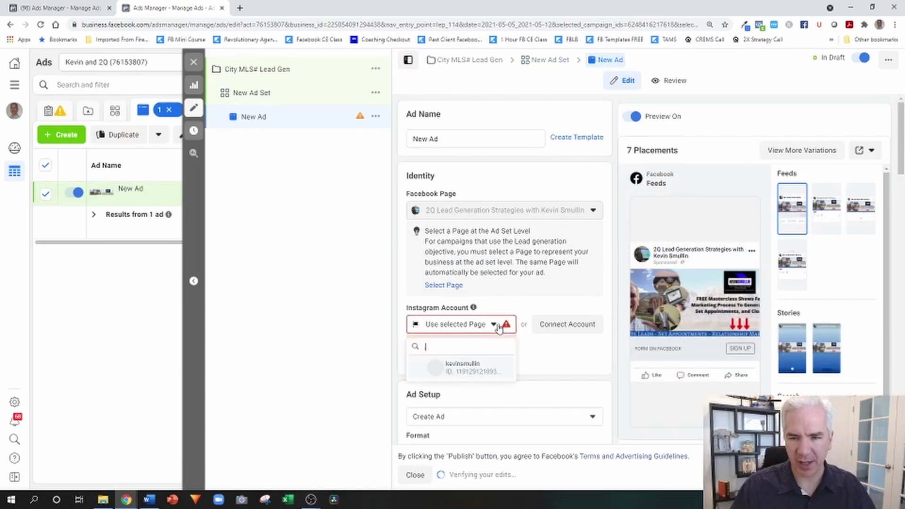
{"action": "left_click", "coordinate": [462, 369]}
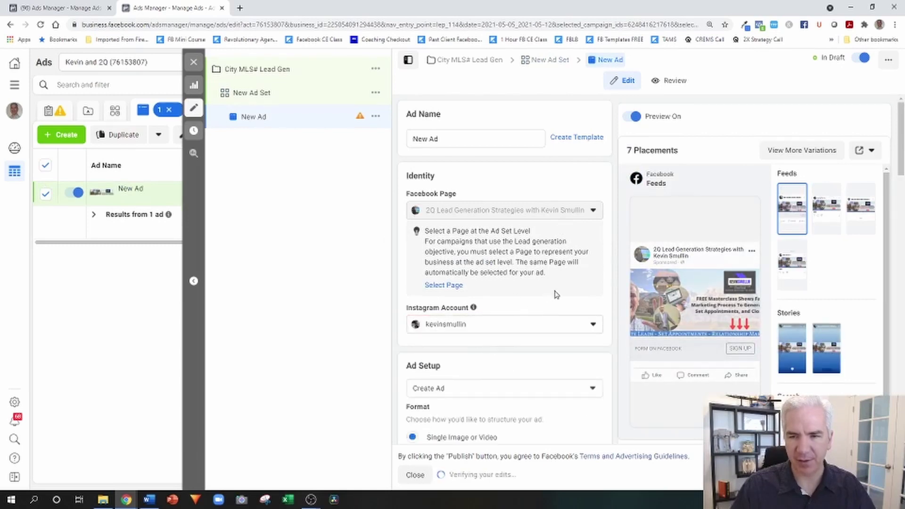
{"action": "scroll", "coordinate": [608, 264], "scroll_direction": "down", "scroll_amount": 5}
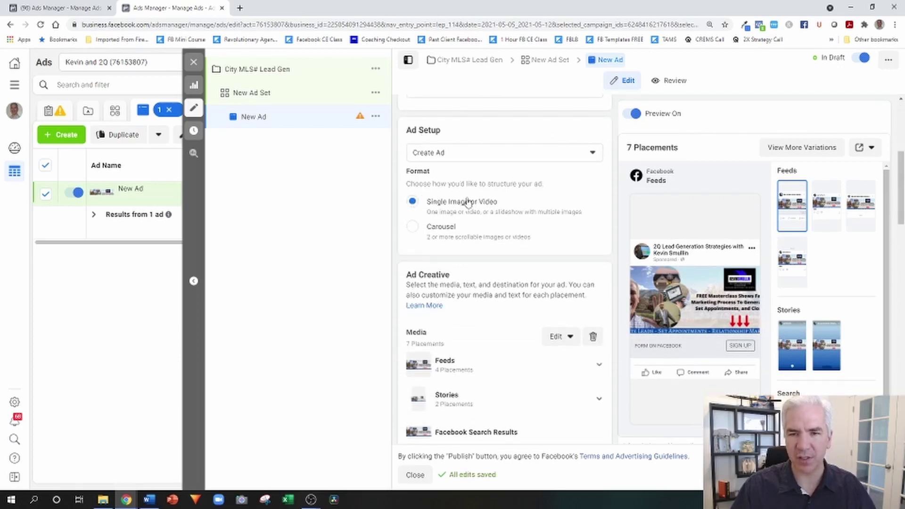
{"action": "scroll", "coordinate": [561, 207], "scroll_direction": "down", "scroll_amount": 2}
{"action": "left_click", "coordinate": [563, 241]}
- Upload Home Final.png from the Desktop as the ad's new image
{"action": "left_click", "coordinate": [571, 267]}
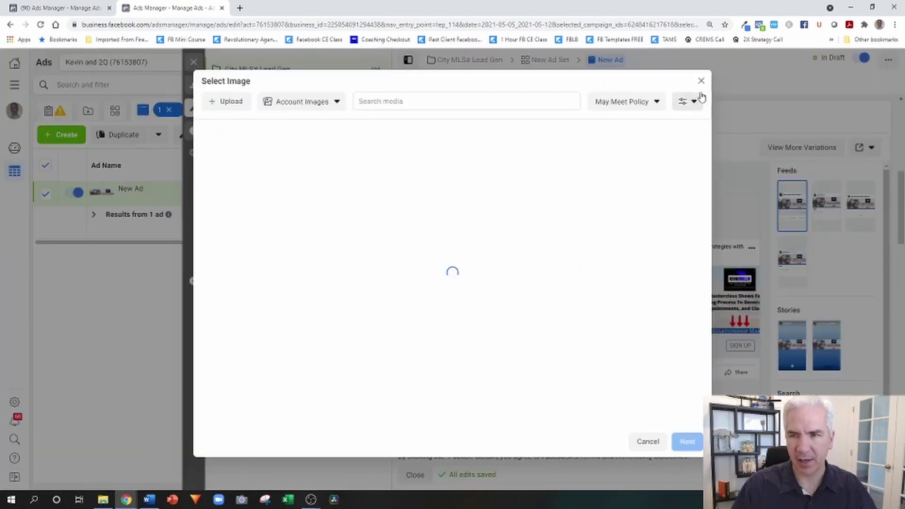
{"action": "left_click", "coordinate": [221, 103]}
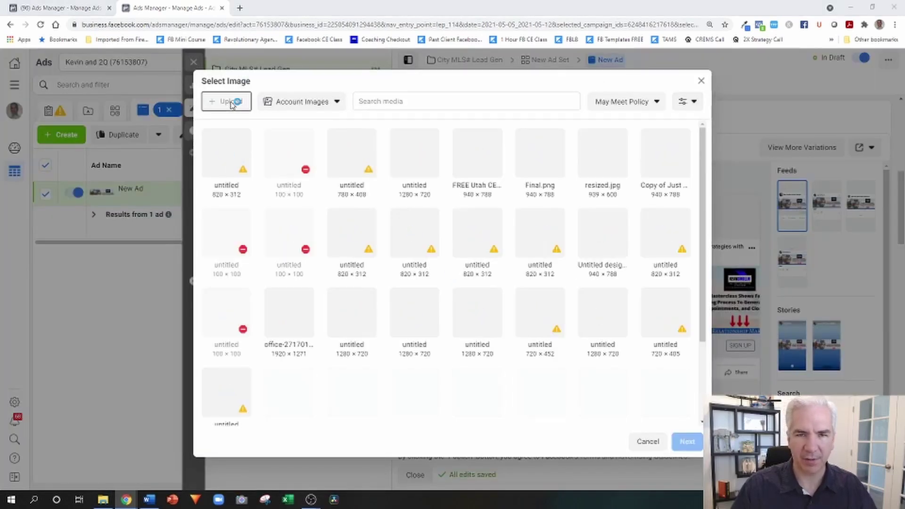
{"action": "scroll", "coordinate": [142, 118], "scroll_direction": "down", "scroll_amount": 1}
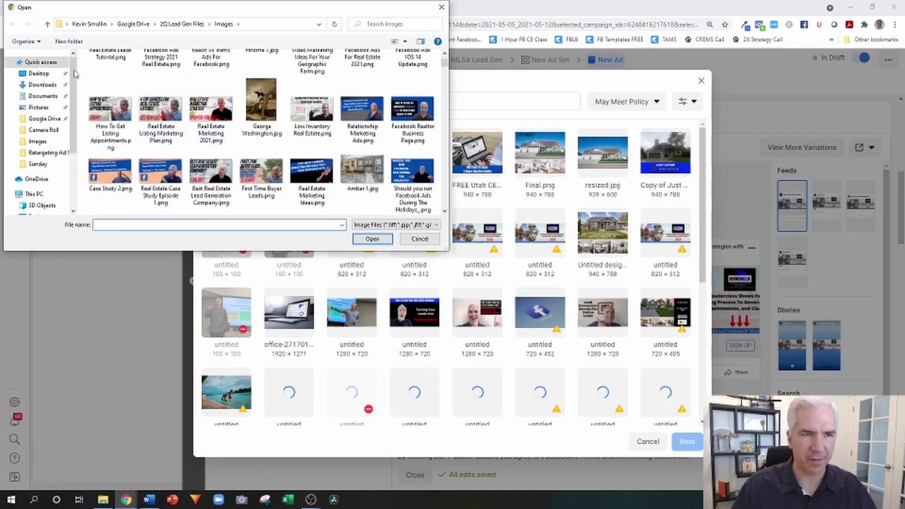
{"action": "left_click", "coordinate": [46, 76]}
{"action": "scroll", "coordinate": [274, 136], "scroll_direction": "down", "scroll_amount": 6}
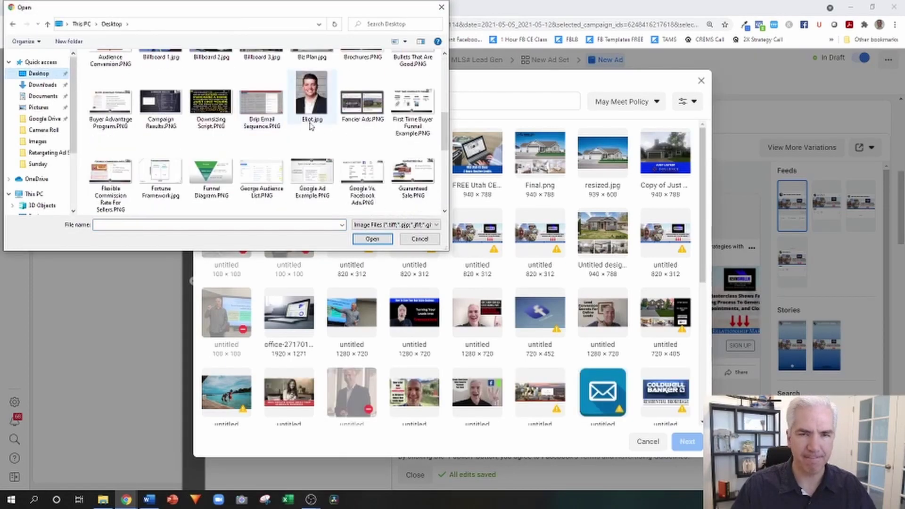
{"action": "left_click", "coordinate": [110, 185]}
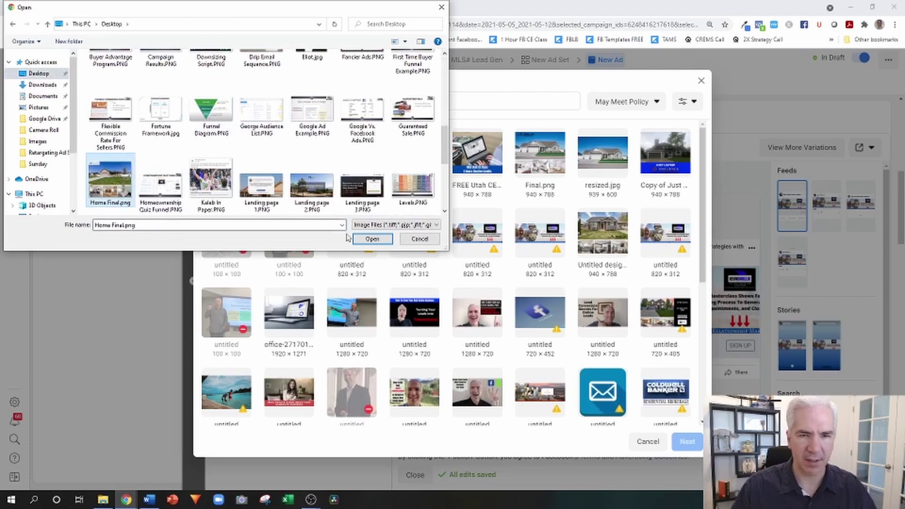
{"action": "left_click", "coordinate": [373, 238]}
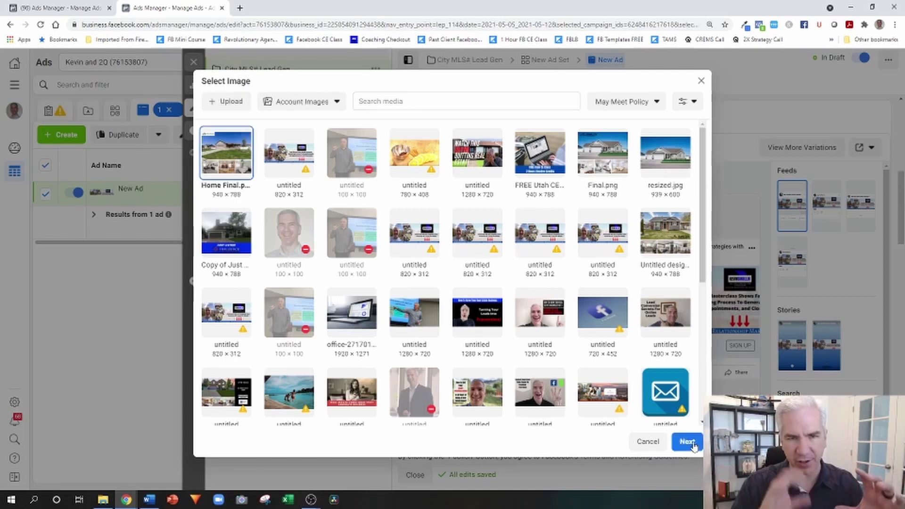
- Accept the house photo's crops for the Feeds, Stories and Search placements
{"action": "left_click", "coordinate": [687, 441]}
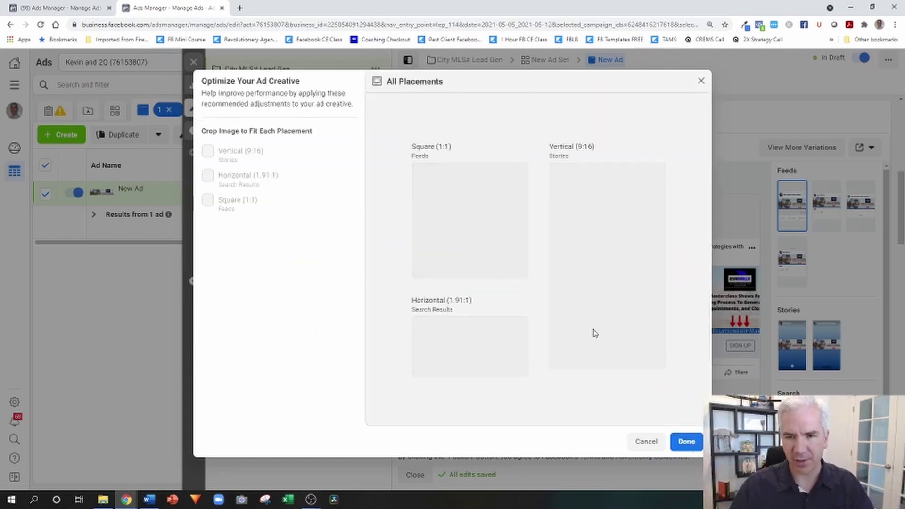
{"action": "mouse_move", "coordinate": [447, 250]}
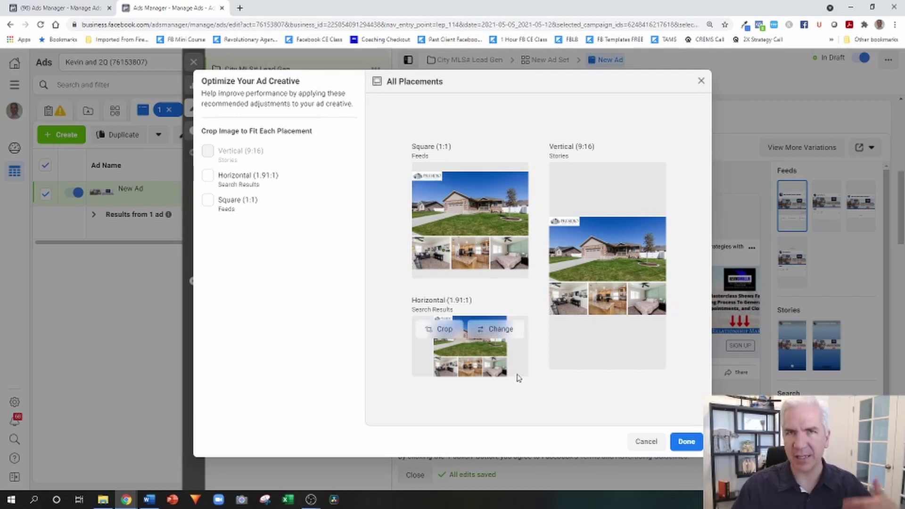
{"action": "left_click", "coordinate": [686, 442]}
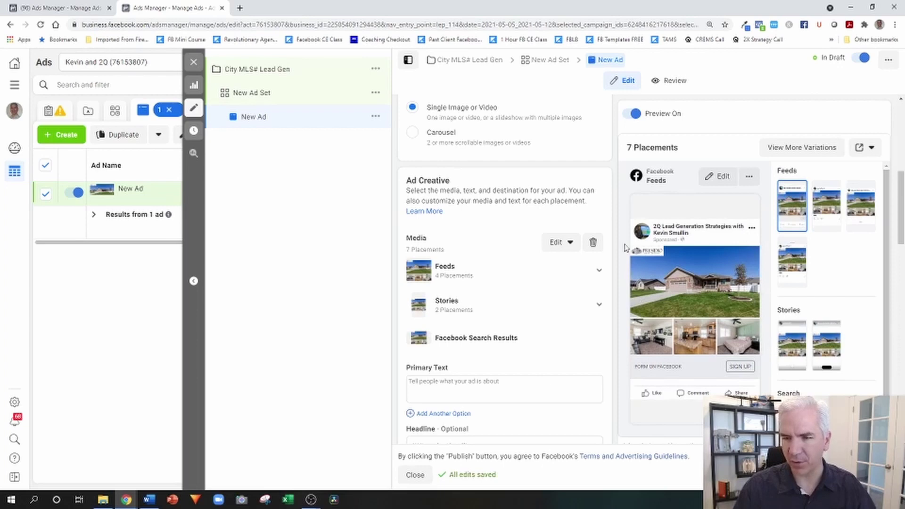
- Paste the Beautiful South Jordan Home! description from Word into Primary Text
{"action": "scroll", "coordinate": [560, 283], "scroll_direction": "down", "scroll_amount": 3}
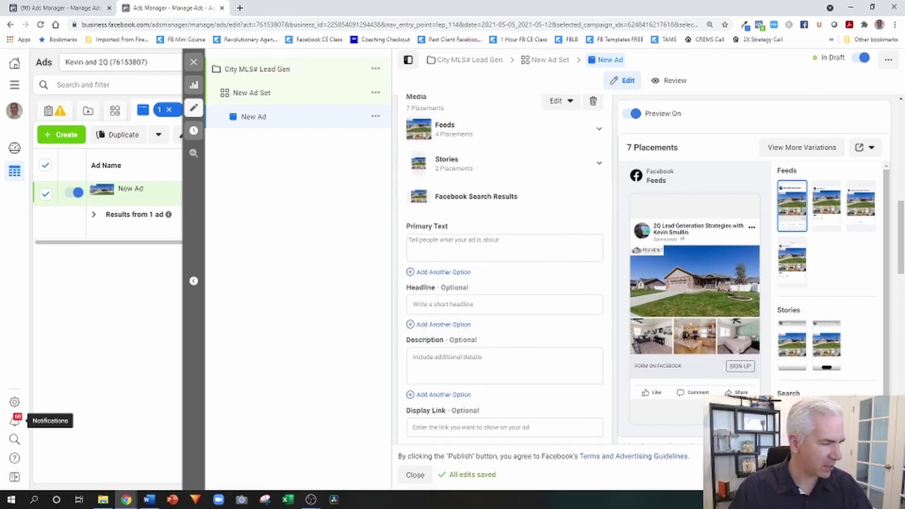
{"action": "key", "text": "alt+Tab"}
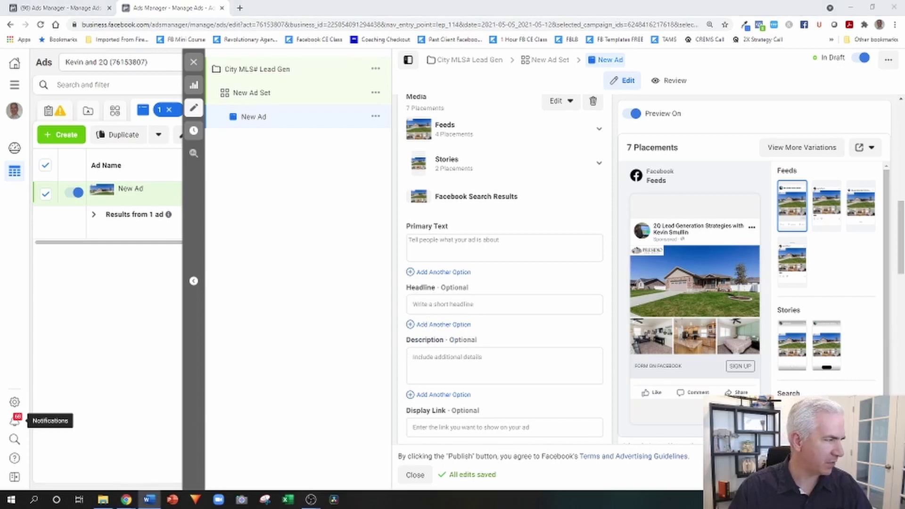
{"action": "left_click", "coordinate": [424, 244]}
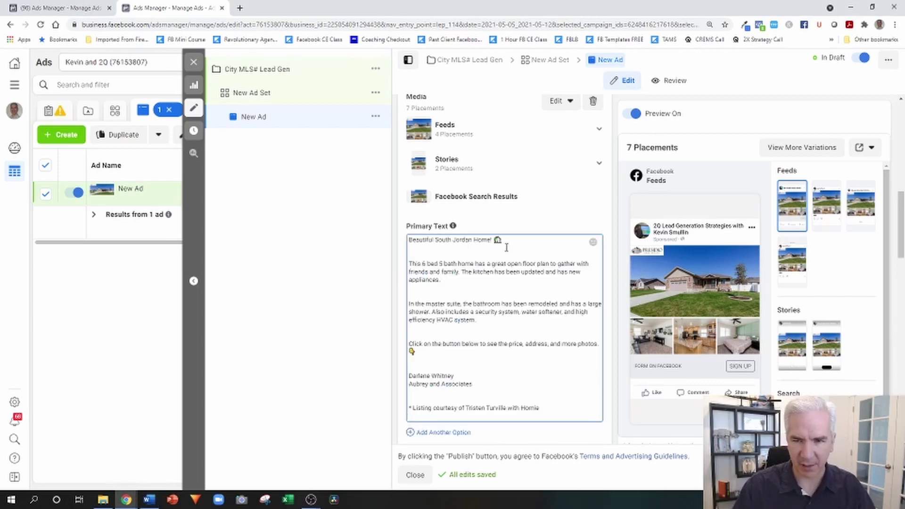
- Delete the five extra blank lines between the description's paragraphs
{"action": "left_click", "coordinate": [512, 241]}
{"action": "key", "text": "Delete"}
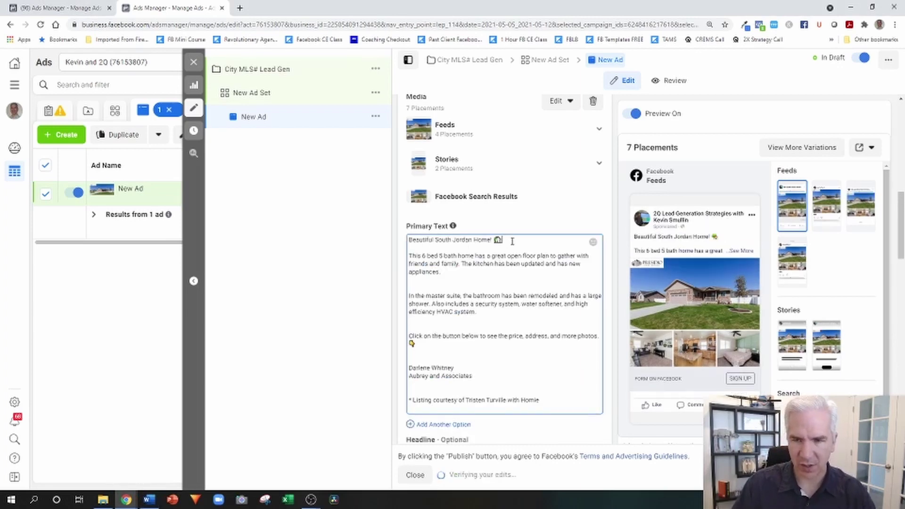
{"action": "left_click", "coordinate": [476, 269]}
{"action": "key", "text": "Delete"}
{"action": "left_click", "coordinate": [488, 302]}
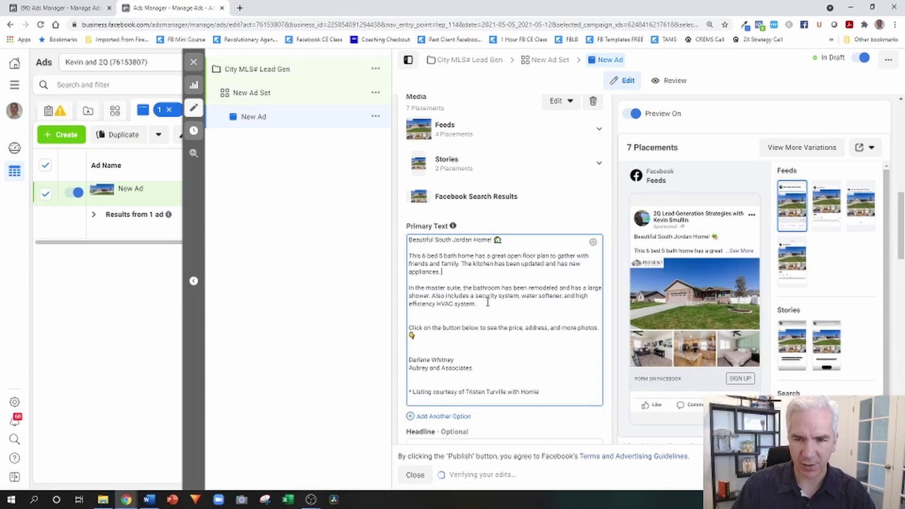
{"action": "key", "text": "Delete"}
{"action": "left_click", "coordinate": [469, 326]}
{"action": "key", "text": "Delete"}
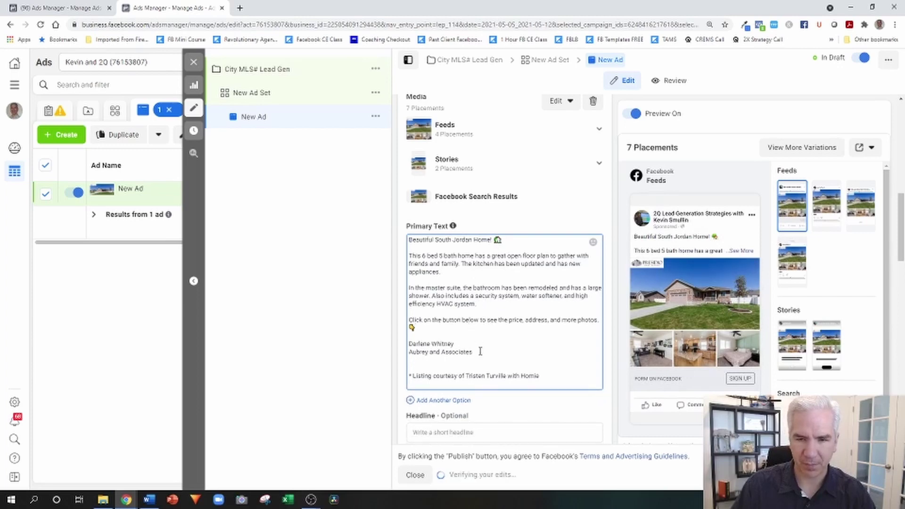
{"action": "left_click", "coordinate": [475, 351]}
{"action": "key", "text": "Delete"}
{"action": "left_click", "coordinate": [551, 371]}
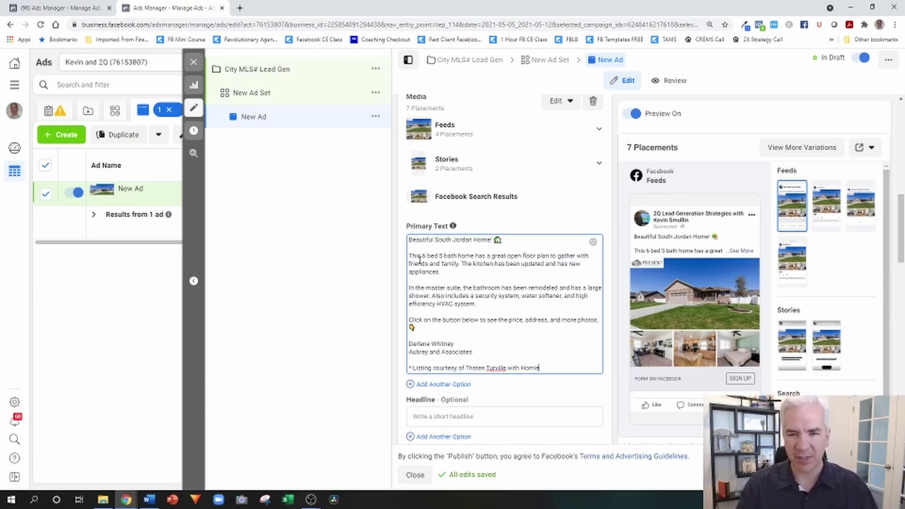
{"action": "left_click_drag", "start_coordinate": [409, 255], "coordinate": [488, 302]}
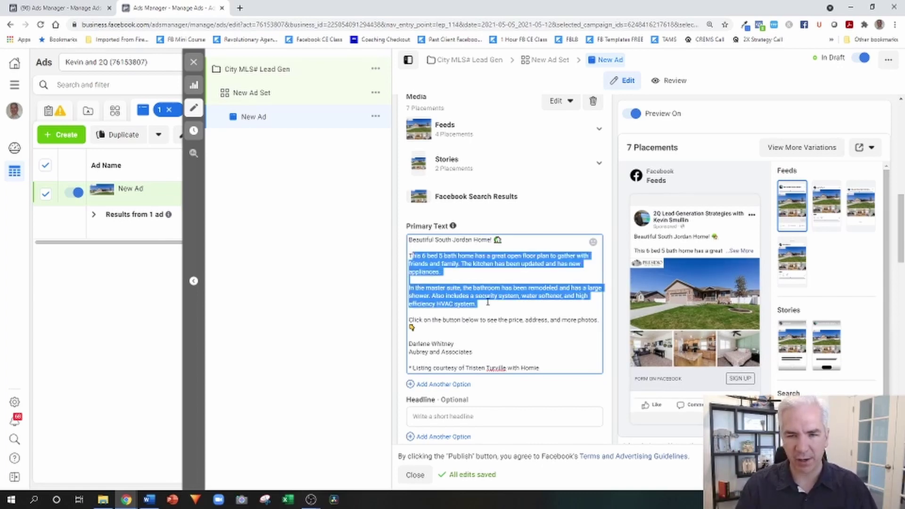
- Insert a Lic # line directly below the agency name in the primary text
{"action": "left_click", "coordinate": [476, 263]}
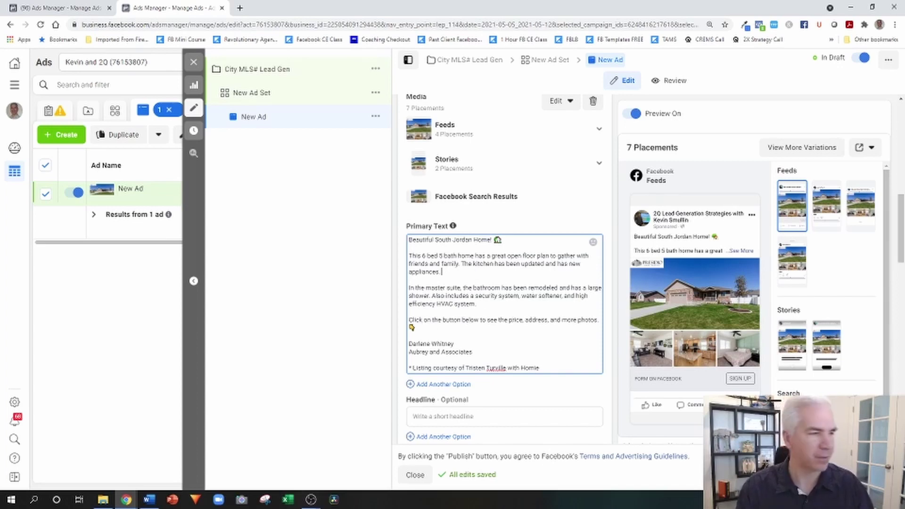
{"action": "key", "text": "alt+Tab"}
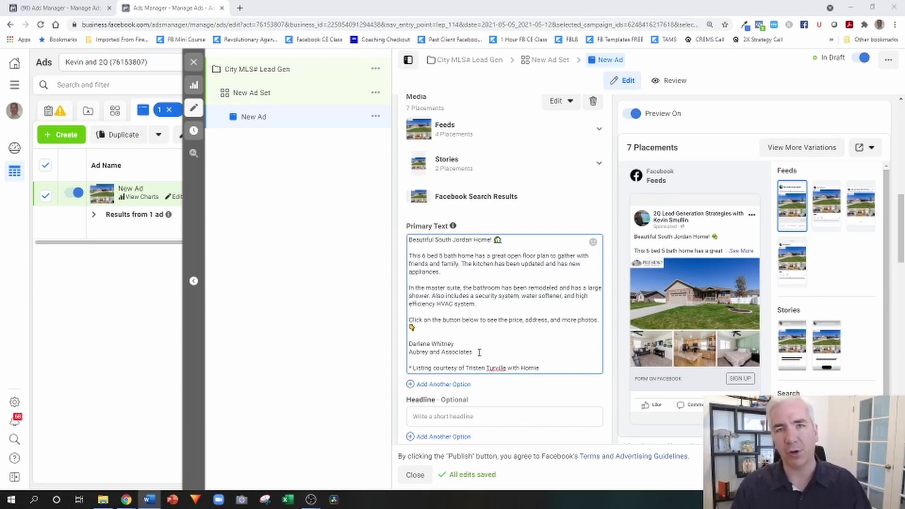
{"action": "left_click", "coordinate": [476, 353]}
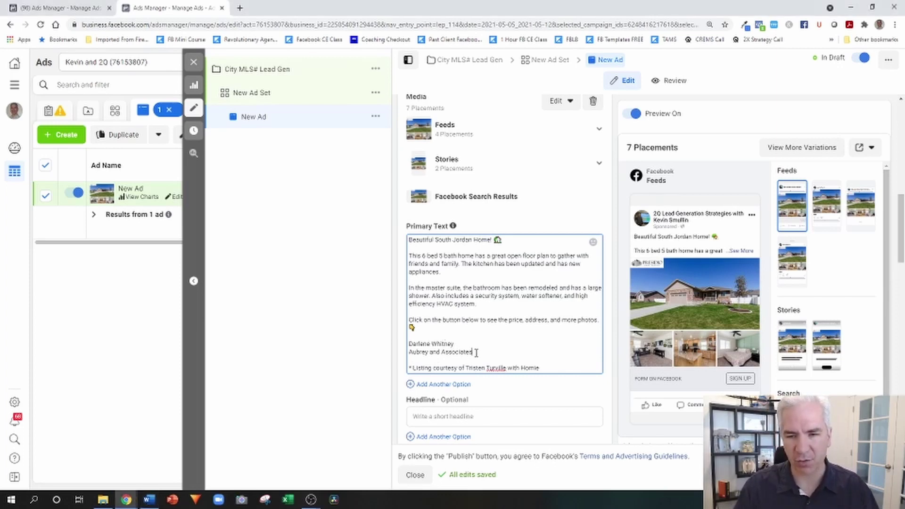
{"action": "key", "text": "Return"}
{"action": "type", "text": "Lic #"}
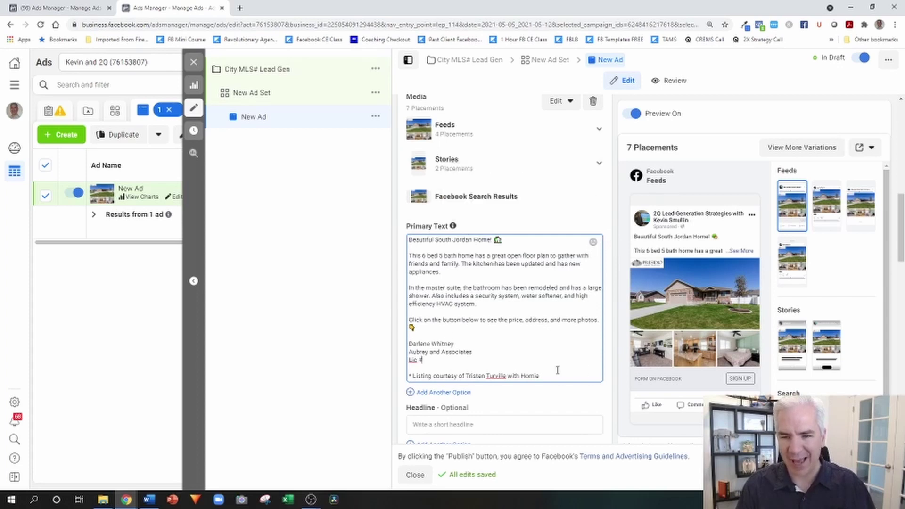
{"action": "scroll", "coordinate": [558, 204], "scroll_direction": "down", "scroll_amount": 3}
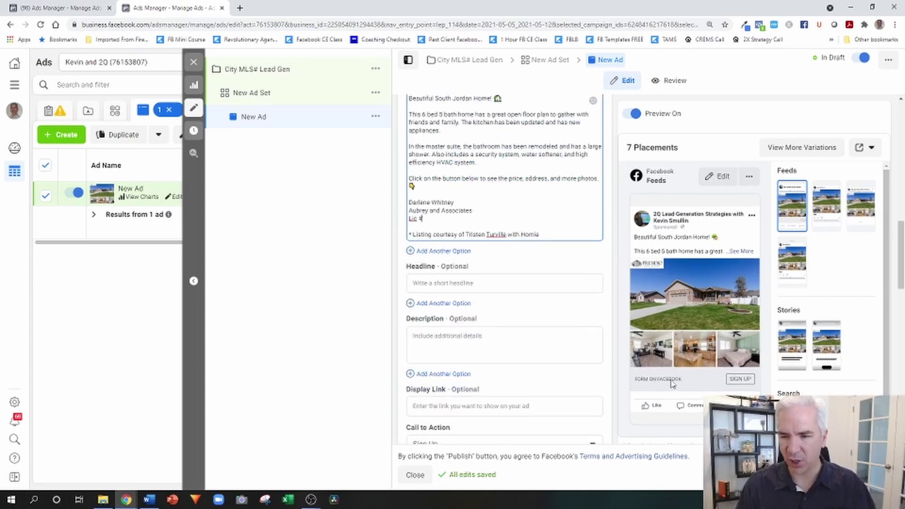
- Paste the headline 'Click For Price, Address, and Photos'
{"action": "left_click", "coordinate": [435, 283]}
{"action": "type", "text": "🏡 Click For Price, Address, and Photos 👉"}
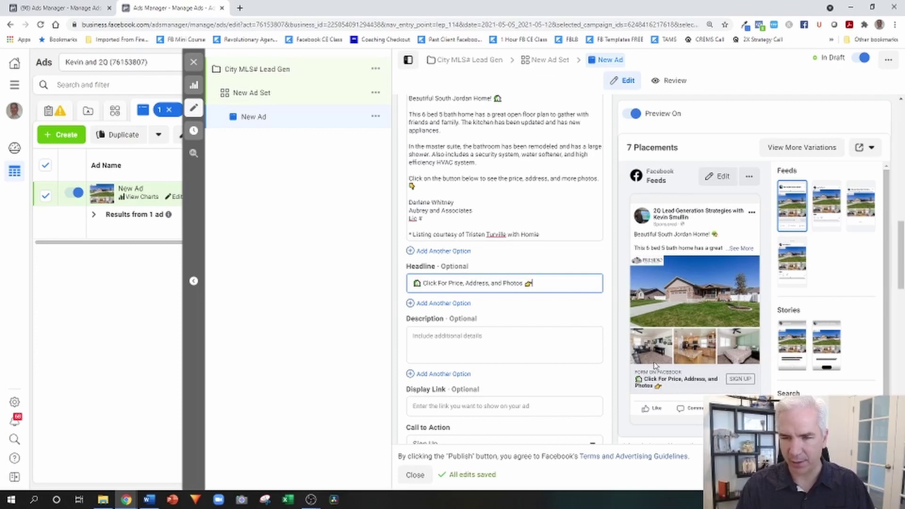
{"action": "scroll", "coordinate": [558, 317], "scroll_direction": "down", "scroll_amount": 3}
- Change the ad's call to action to Learn More
{"action": "left_click", "coordinate": [499, 303]}
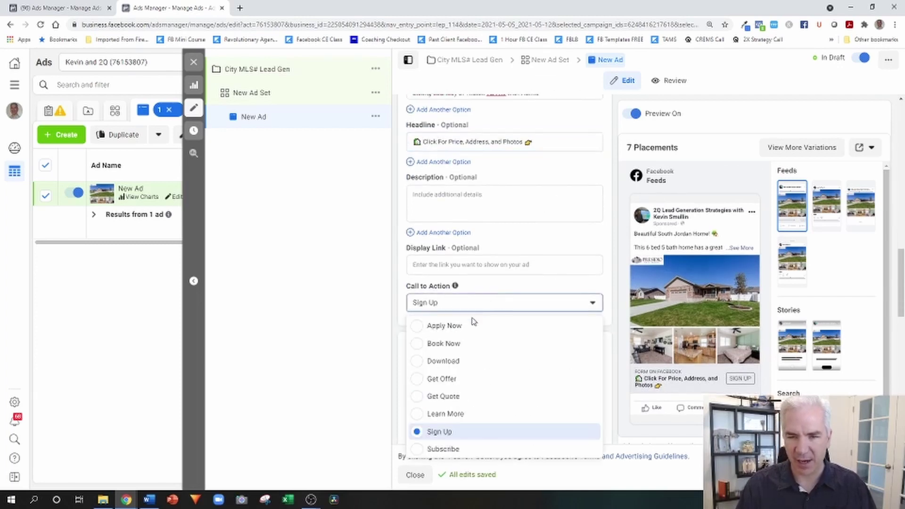
{"action": "left_click", "coordinate": [451, 413]}
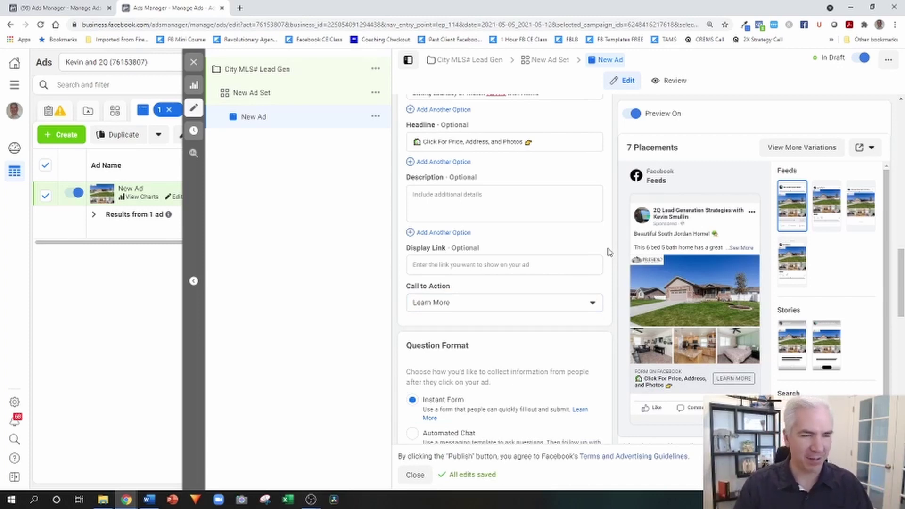
{"action": "scroll", "coordinate": [608, 252], "scroll_direction": "up", "scroll_amount": 1}
{"action": "scroll", "coordinate": [608, 252], "scroll_direction": "down", "scroll_amount": 3}
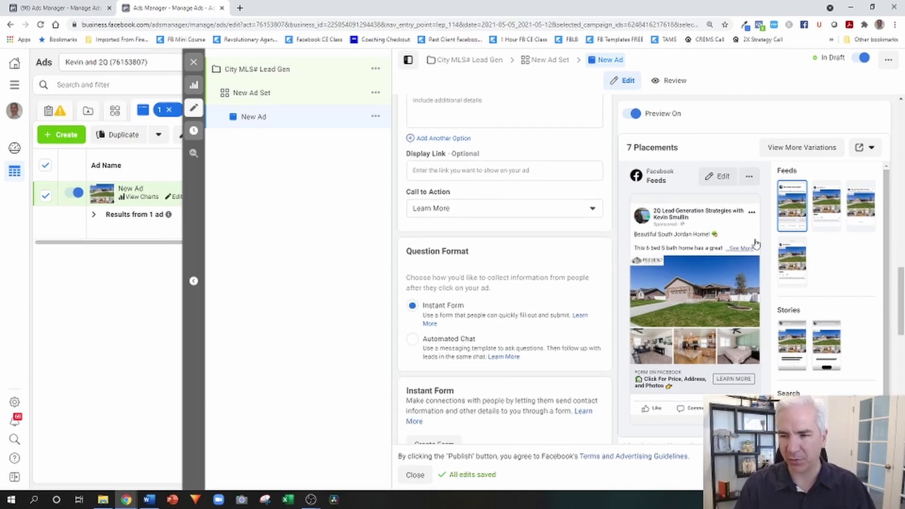
{"action": "scroll", "coordinate": [608, 171], "scroll_direction": "down", "scroll_amount": 5}
{"action": "scroll", "coordinate": [608, 171], "scroll_direction": "down", "scroll_amount": 3}
{"action": "scroll", "coordinate": [610, 156], "scroll_direction": "up", "scroll_amount": 2}
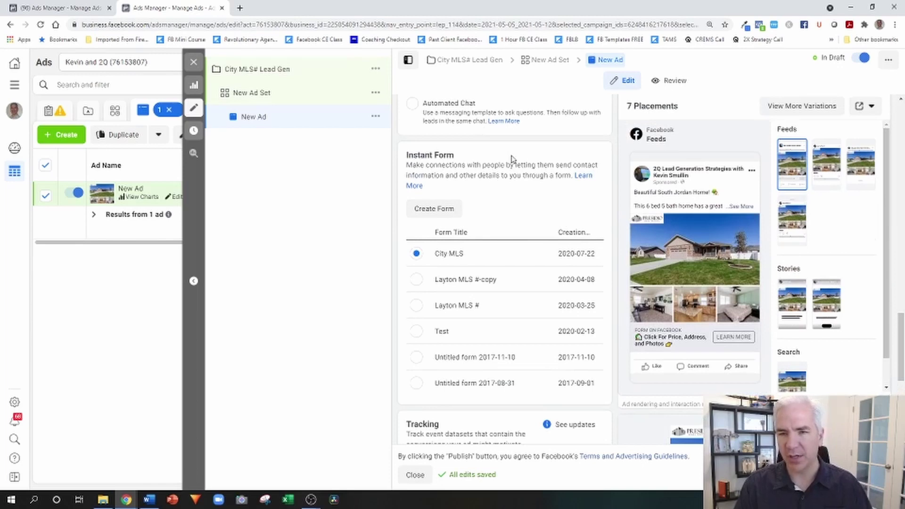
- Start a new instant form past the housing notice and name it 'City MLS #'
{"action": "left_click", "coordinate": [445, 209]}
{"action": "left_click", "coordinate": [441, 322]}
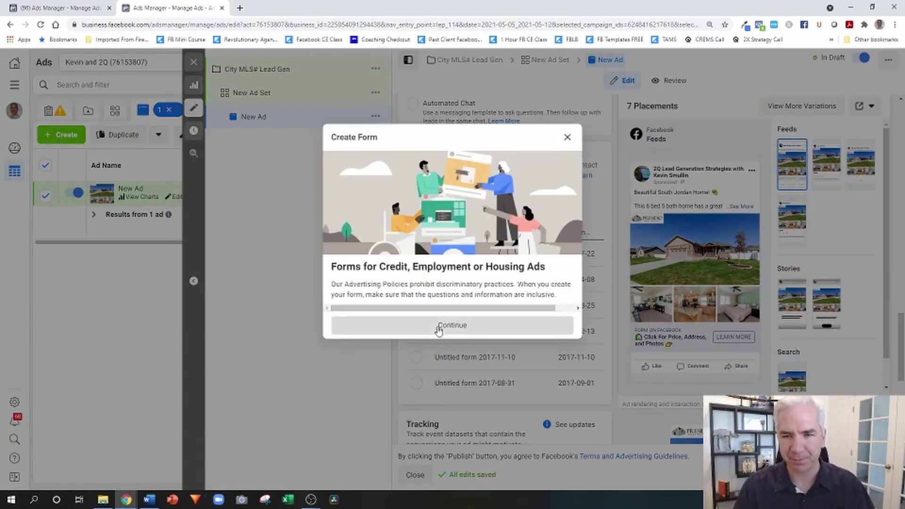
{"action": "left_click_drag", "start_coordinate": [296, 156], "coordinate": [170, 166]}
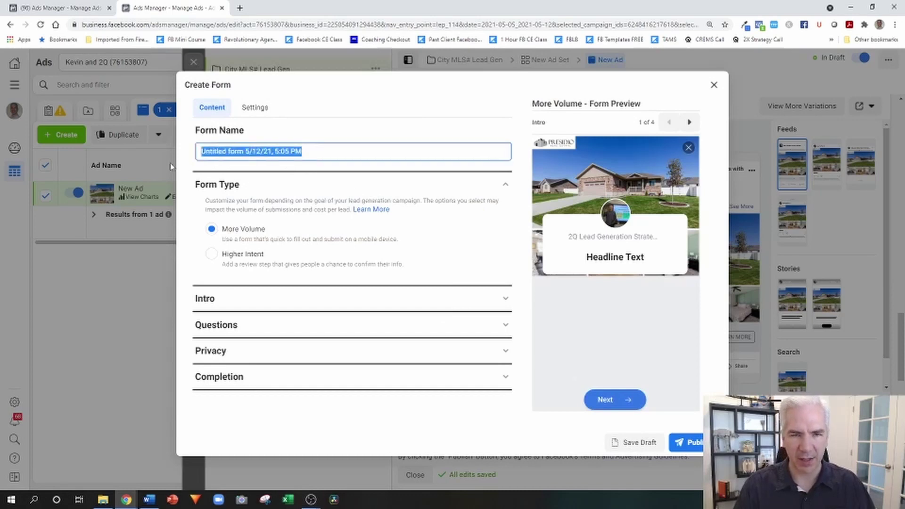
{"action": "type", "text": "City "}
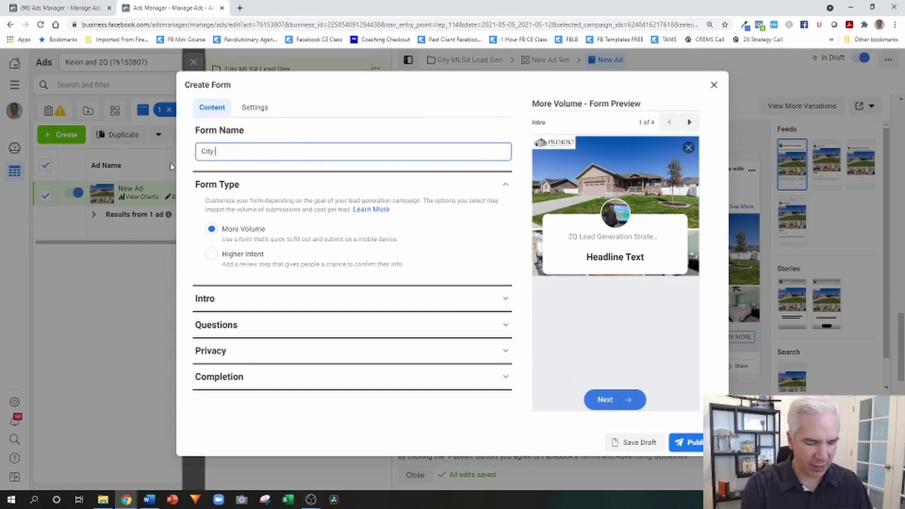
{"action": "type", "text": "MLS #"}
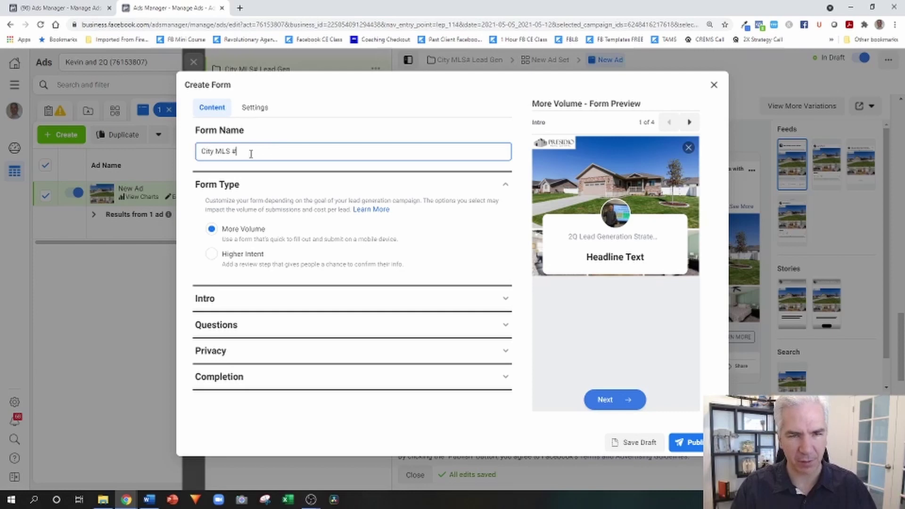
{"action": "left_click", "coordinate": [237, 302]}
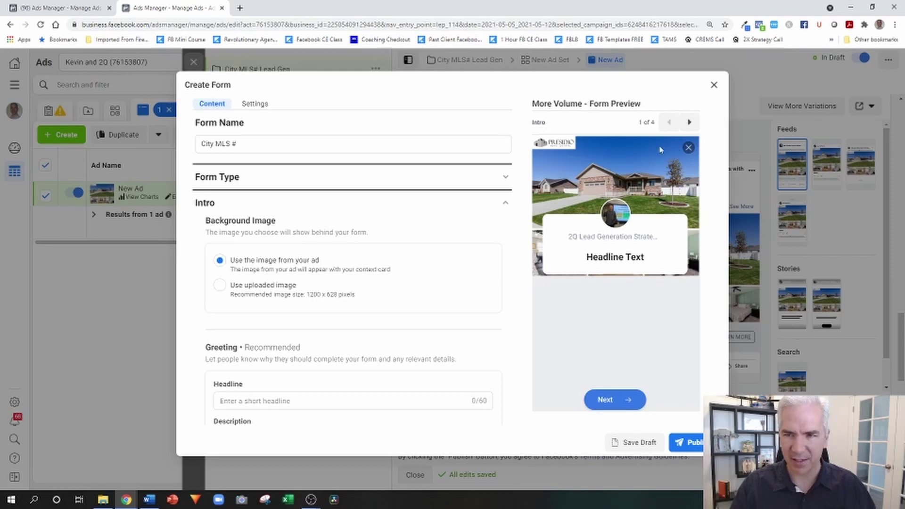
- Enter the greeting headline 'Click To See The Address, Price, and Photos'
{"action": "scroll", "coordinate": [388, 225], "scroll_direction": "down", "scroll_amount": 3}
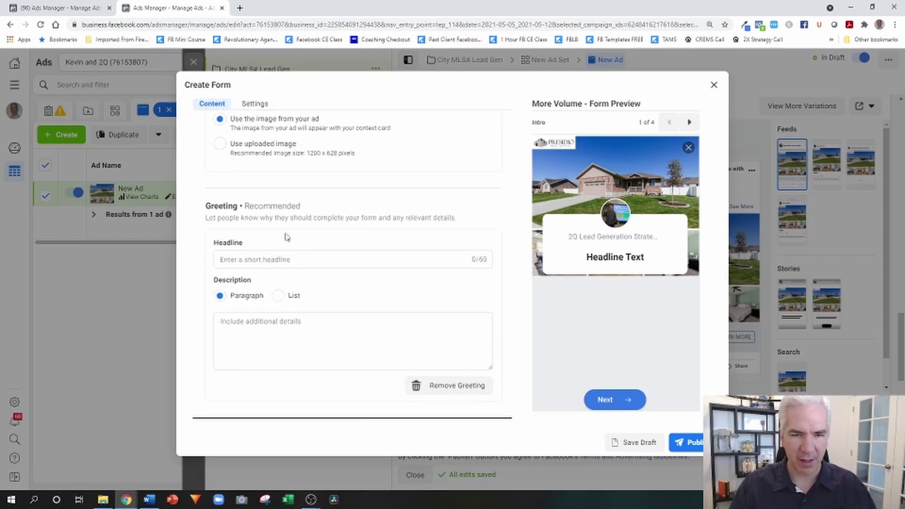
{"action": "left_click", "coordinate": [278, 260]}
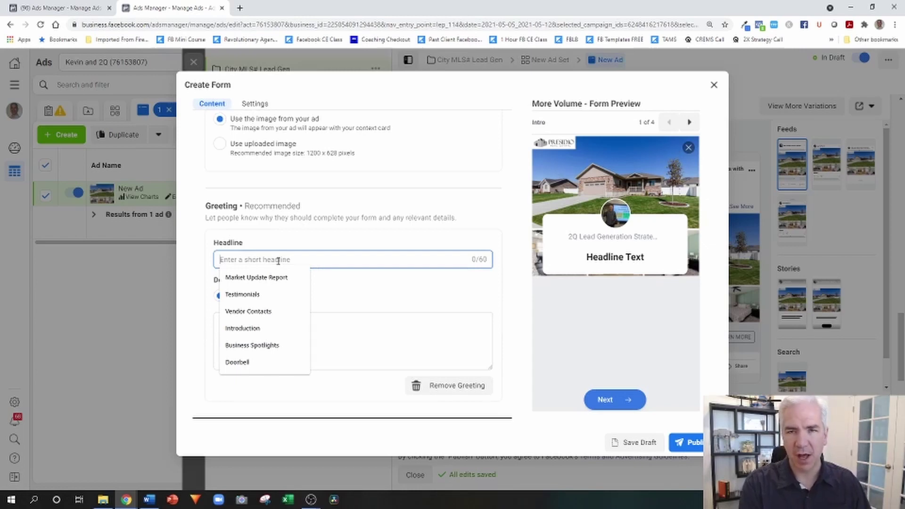
{"action": "type", "text": "Click Tpo S"}
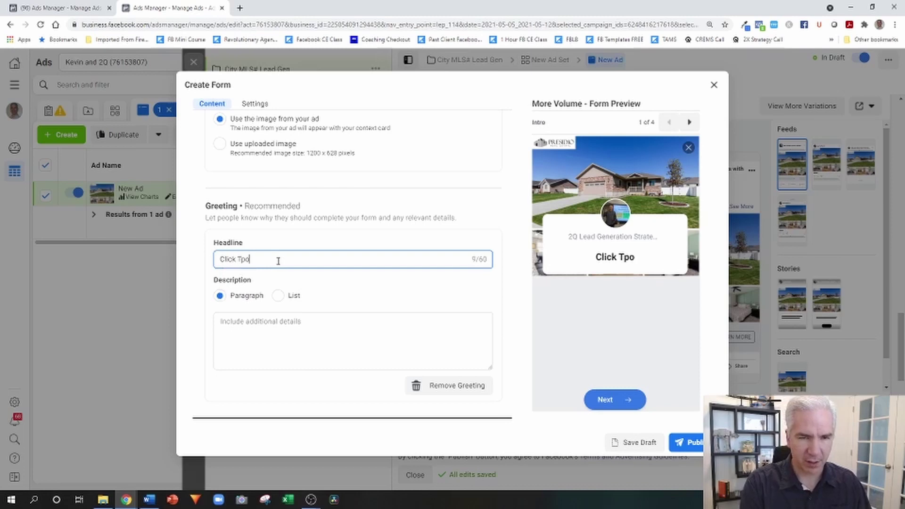
{"action": "key", "text": "BackSpace"}
{"action": "key", "text": "BackSpace"}
{"action": "key", "text": "BackSpace"}
{"action": "type", "text": "o Se"}
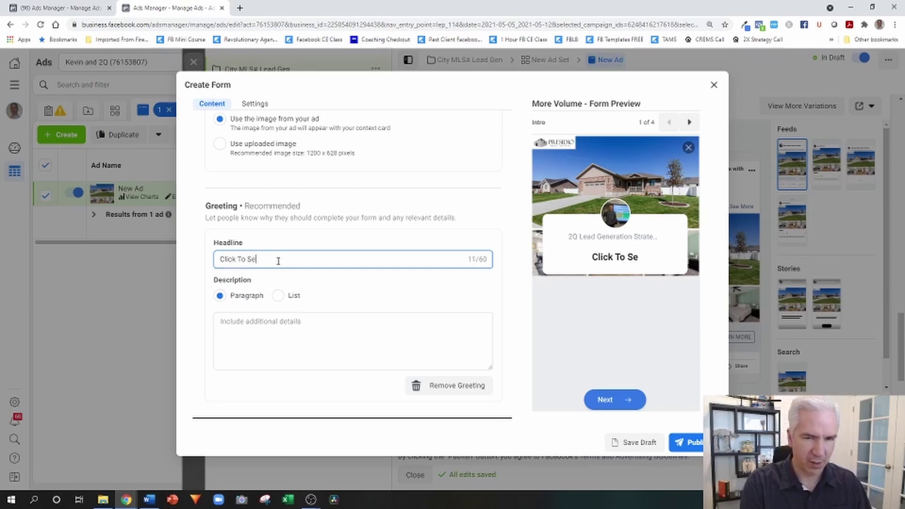
{"action": "type", "text": "e The Add"}
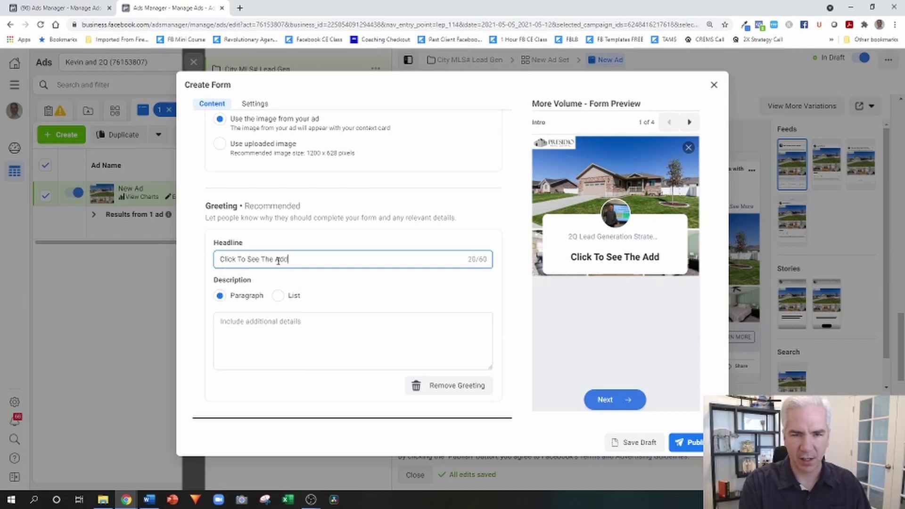
{"action": "type", "text": "ress, (Pro"}
{"action": "key", "text": "BackSpace"}
{"action": "key", "text": "BackSpace"}
{"action": "key", "text": "BackSpace"}
{"action": "key", "text": "BackSpace"}
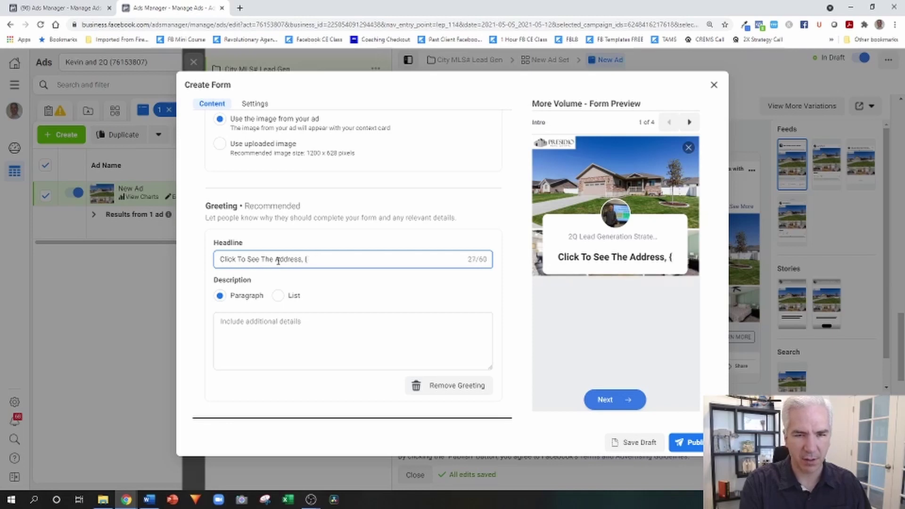
{"action": "type", "text": "Price, an"}
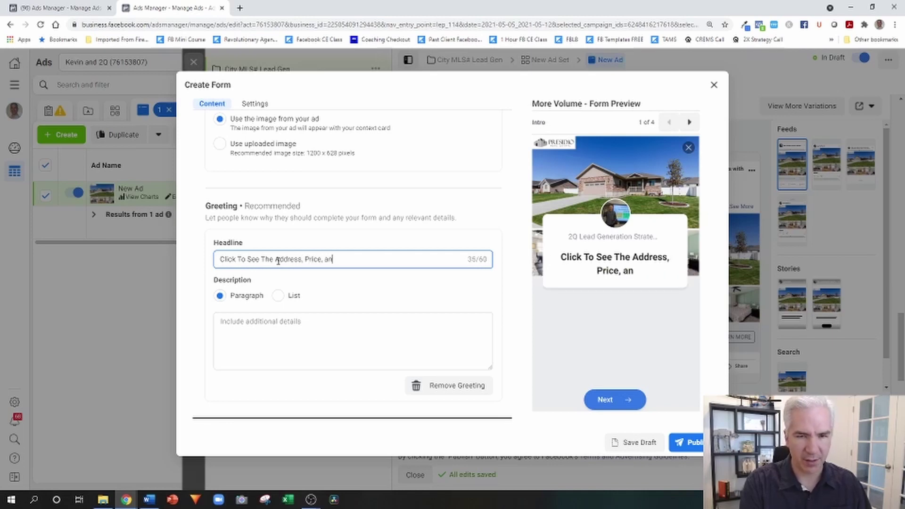
{"action": "type", "text": "d Photos"}
- Use a line of underscores as the greeting description and expand Questions
{"action": "left_click", "coordinate": [339, 320]}
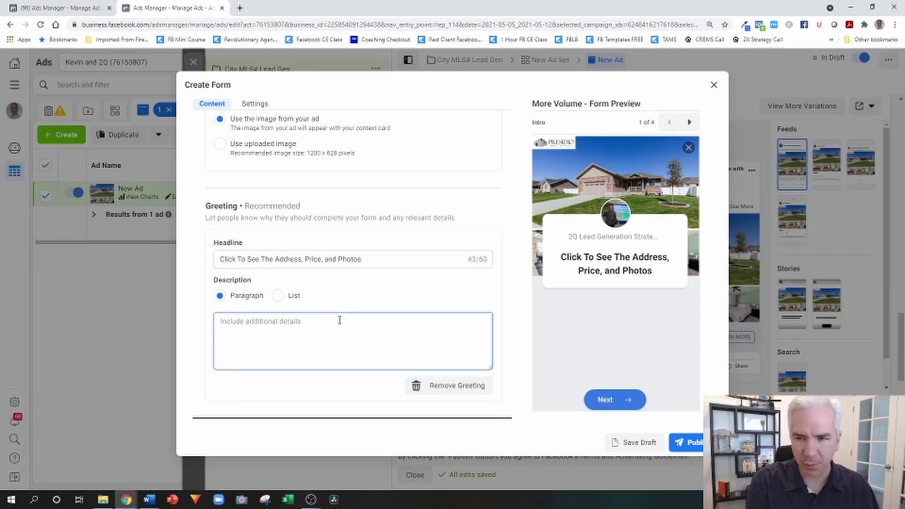
{"action": "type", "text": "_______________"}
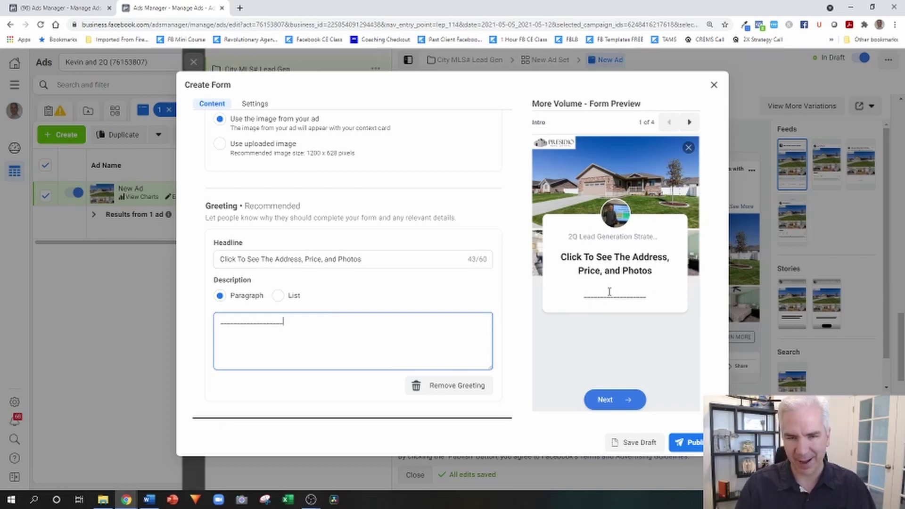
{"action": "scroll", "coordinate": [400, 227], "scroll_direction": "down", "scroll_amount": 2}
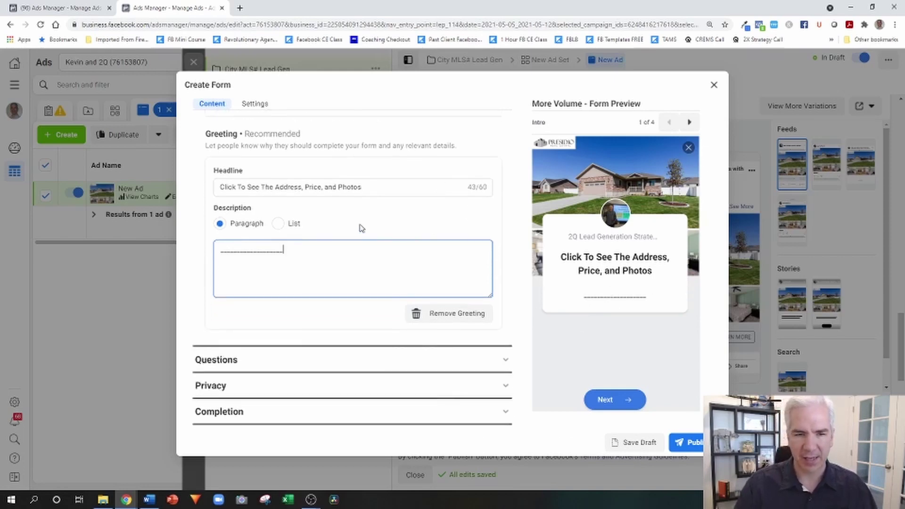
{"action": "left_click", "coordinate": [316, 362]}
{"action": "scroll", "coordinate": [395, 257], "scroll_direction": "down", "scroll_amount": 2}
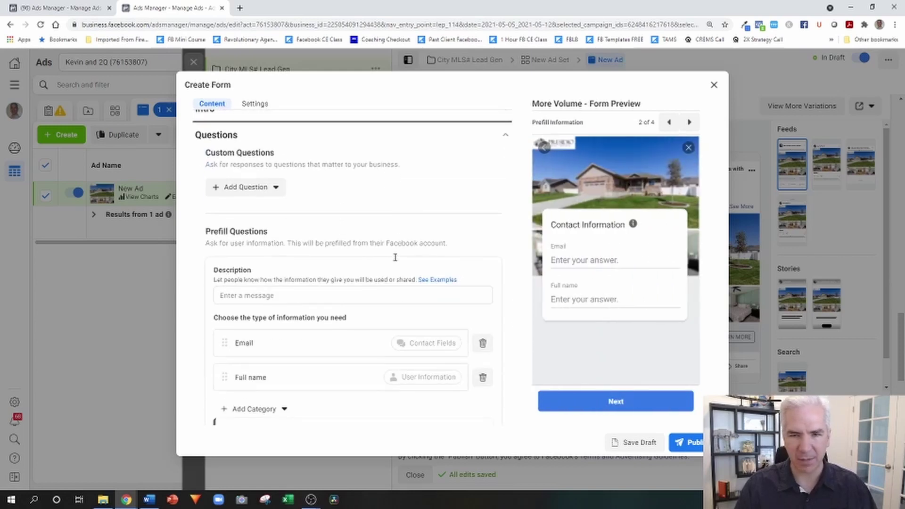
{"action": "scroll", "coordinate": [363, 259], "scroll_direction": "down", "scroll_amount": 1}
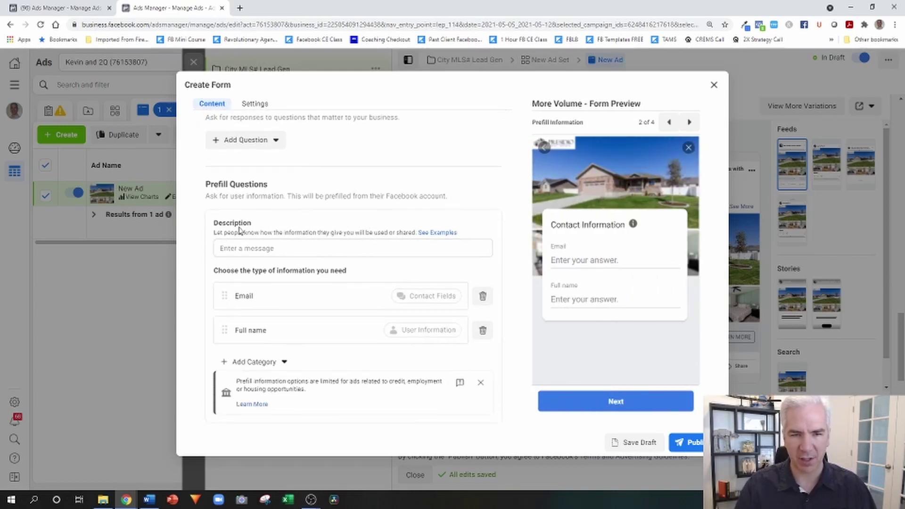
- Write the prefill description 'Fill out the form below to see the home information'
{"action": "left_click", "coordinate": [251, 248]}
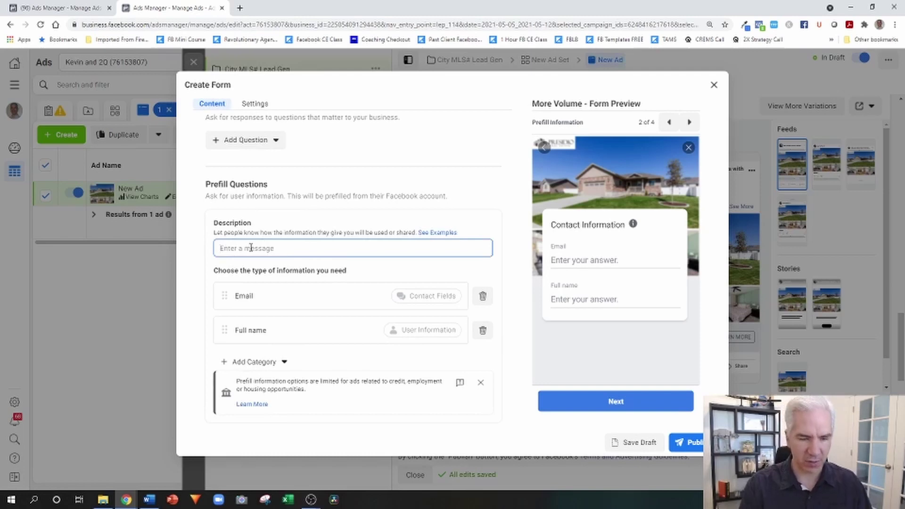
{"action": "type", "text": "Fill out thje form below"}
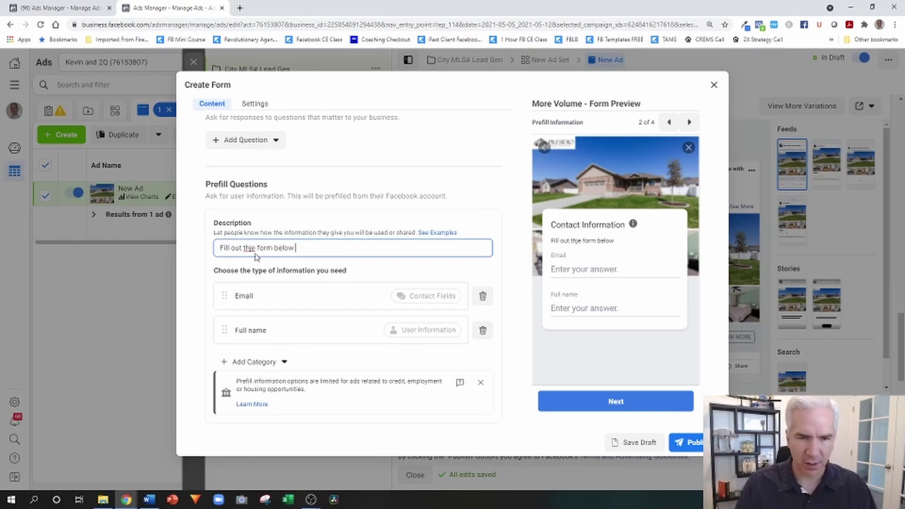
{"action": "left_click", "coordinate": [252, 247]}
{"action": "key", "text": "BackSpace"}
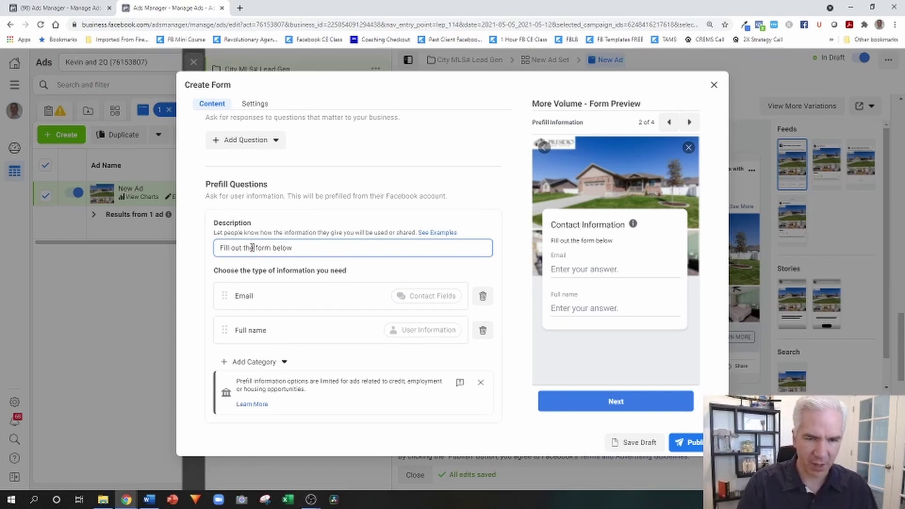
{"action": "type", "text": "to "}
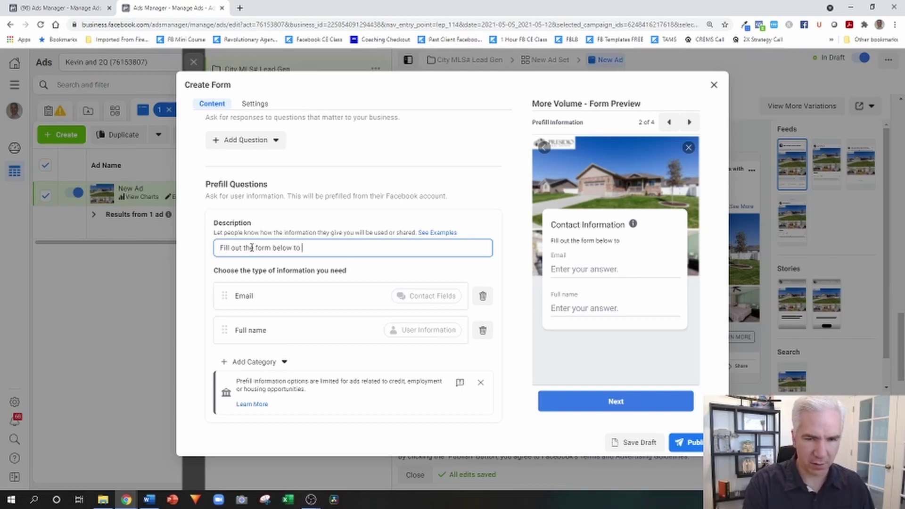
{"action": "type", "text": "see the home information"}
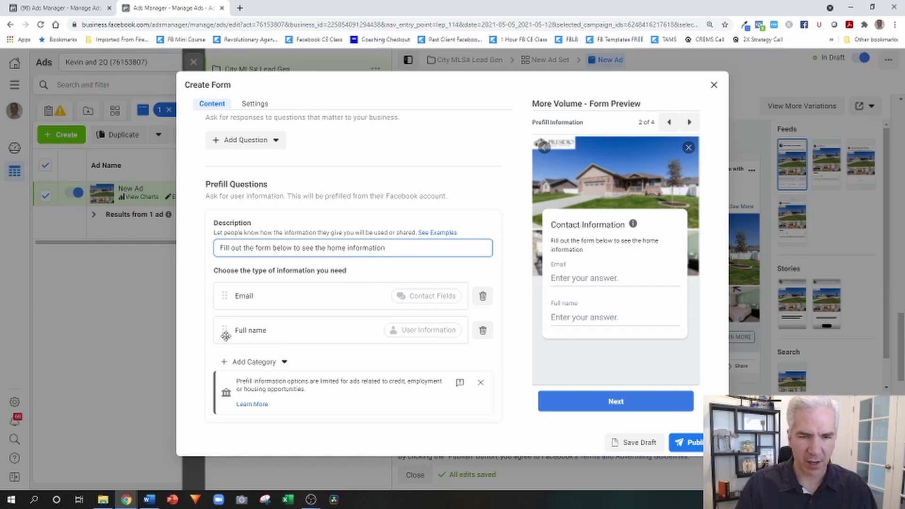
- Move Full name above Email and add a Phone number prefill question
{"action": "left_click_drag", "start_coordinate": [224, 331], "coordinate": [226, 287]}
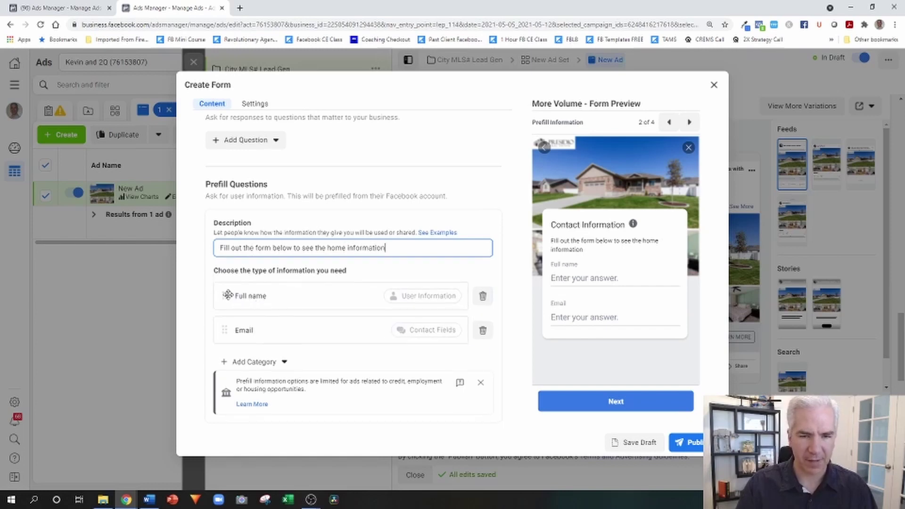
{"action": "left_click", "coordinate": [284, 364]}
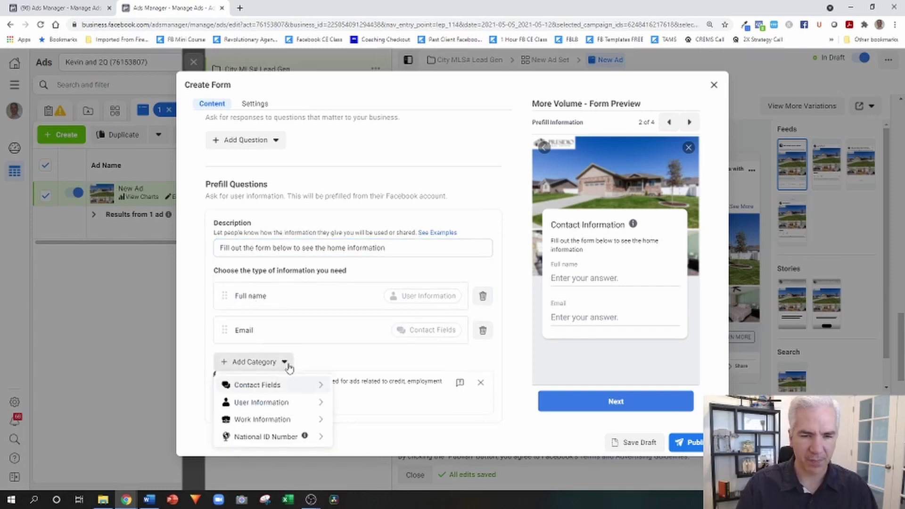
{"action": "mouse_move", "coordinate": [269, 385]}
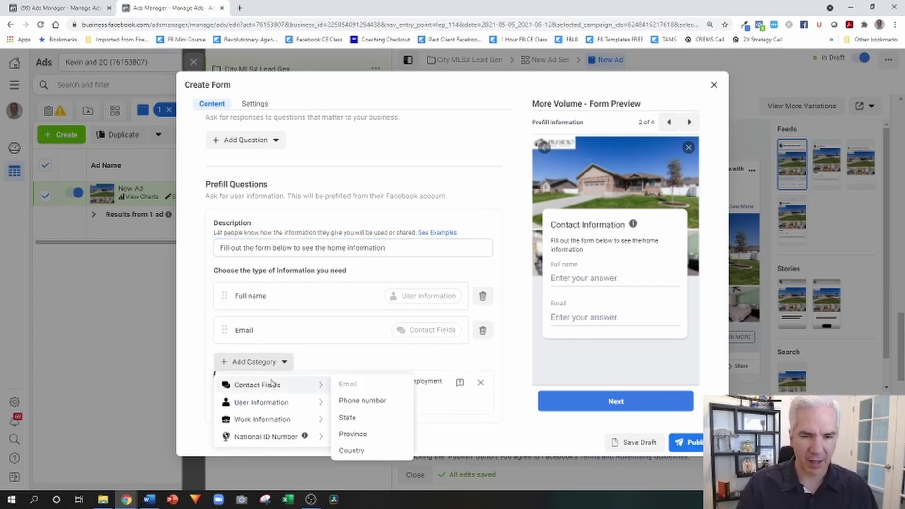
{"action": "left_click", "coordinate": [349, 401]}
{"action": "scroll", "coordinate": [505, 266], "scroll_direction": "down", "scroll_amount": 2}
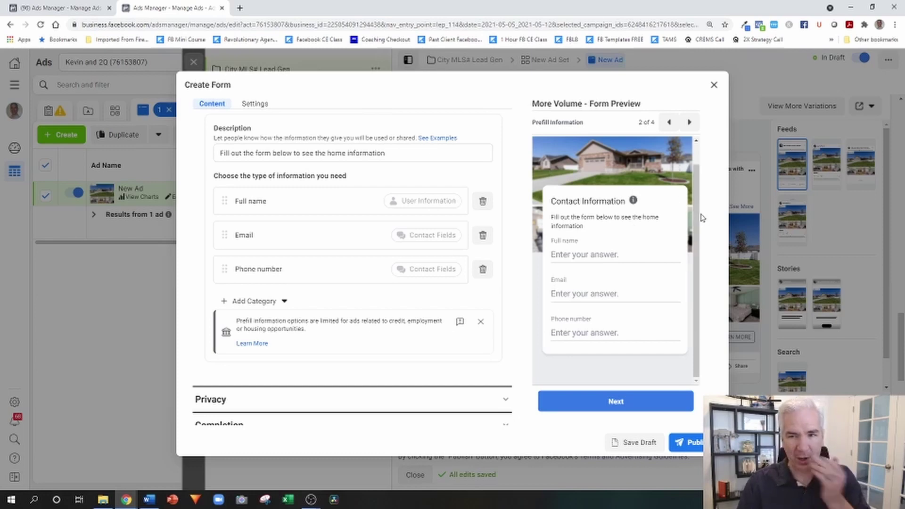
{"action": "scroll", "coordinate": [400, 299], "scroll_direction": "down", "scroll_amount": 1}
- Set the privacy link text to 'Privacy Policy' and open a new browser tab
{"action": "left_click", "coordinate": [335, 391]}
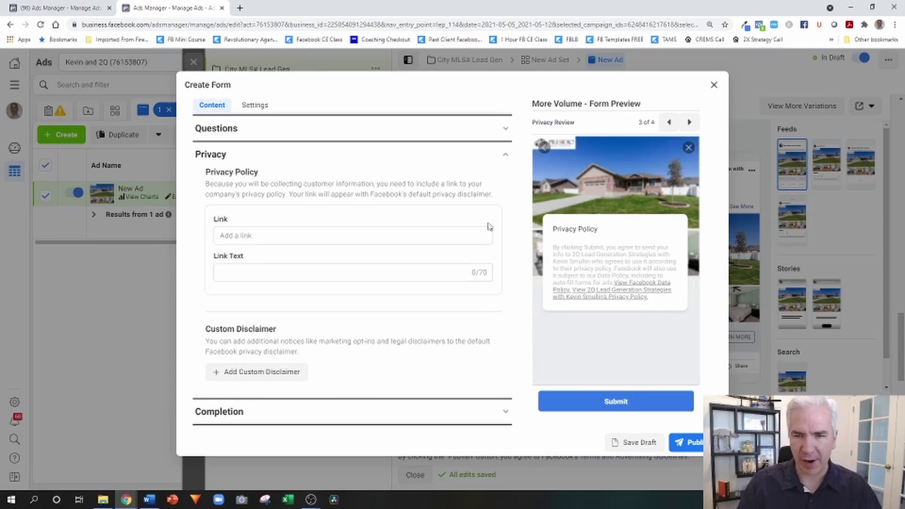
{"action": "left_click", "coordinate": [263, 271]}
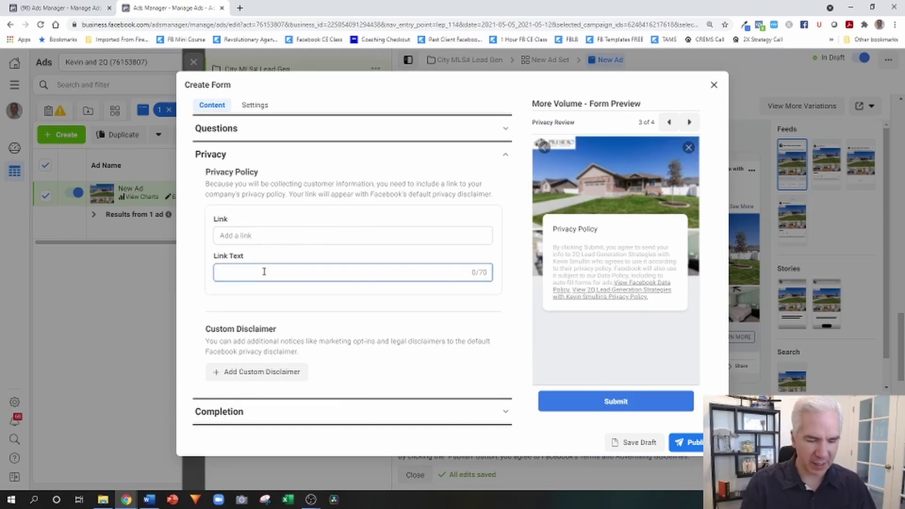
{"action": "type", "text": "Privacy Policy"}
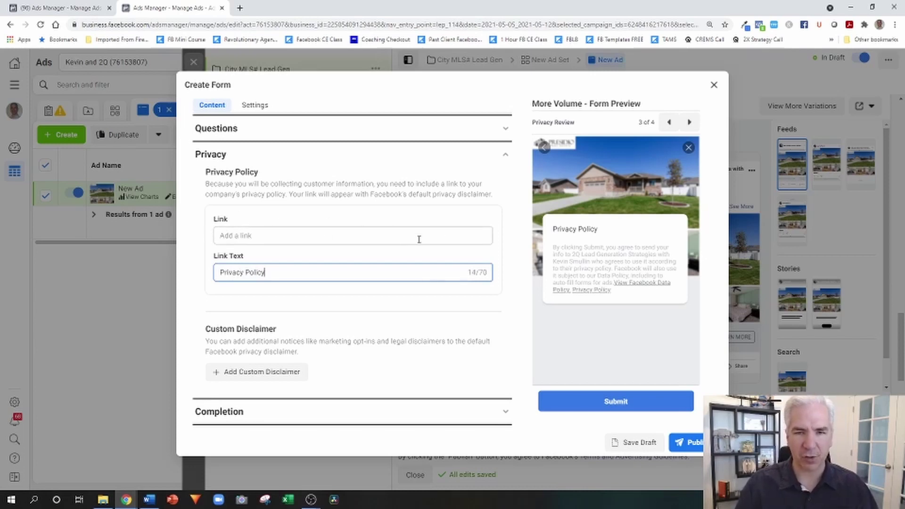
{"action": "left_click", "coordinate": [240, 8]}
{"action": "left_click", "coordinate": [245, 26]}
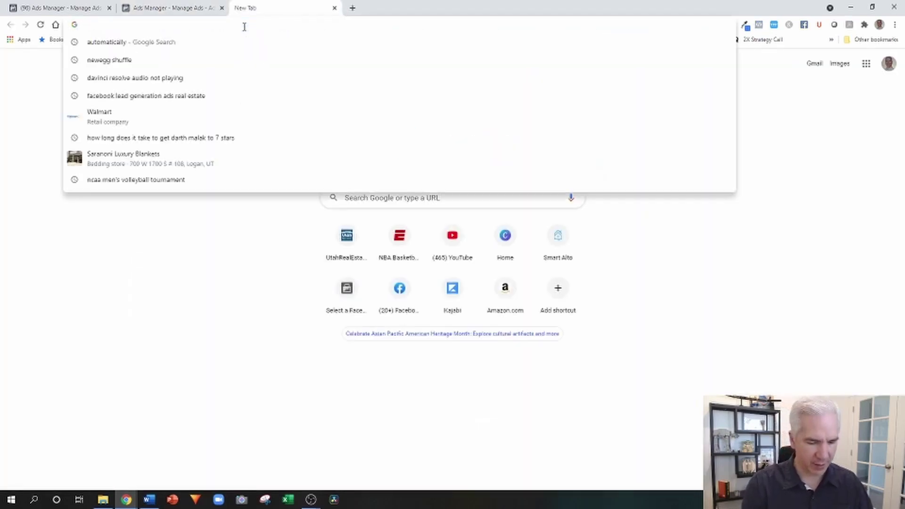
- Load moreutahlistings.com and scroll down to the site's footer
{"action": "type", "text": "moreutah"}
{"action": "key", "text": "Return"}
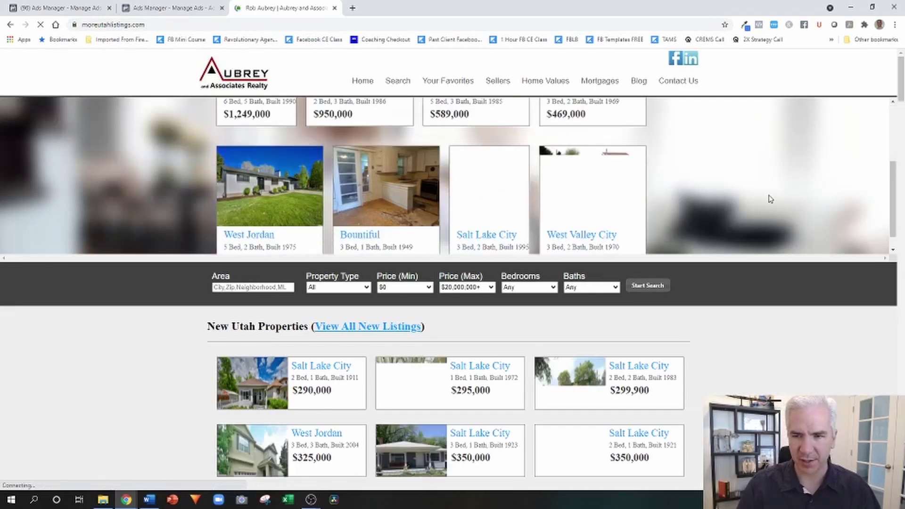
{"action": "scroll", "coordinate": [759, 330], "scroll_direction": "down", "scroll_amount": 13}
{"action": "scroll", "coordinate": [763, 340], "scroll_direction": "down", "scroll_amount": 20}
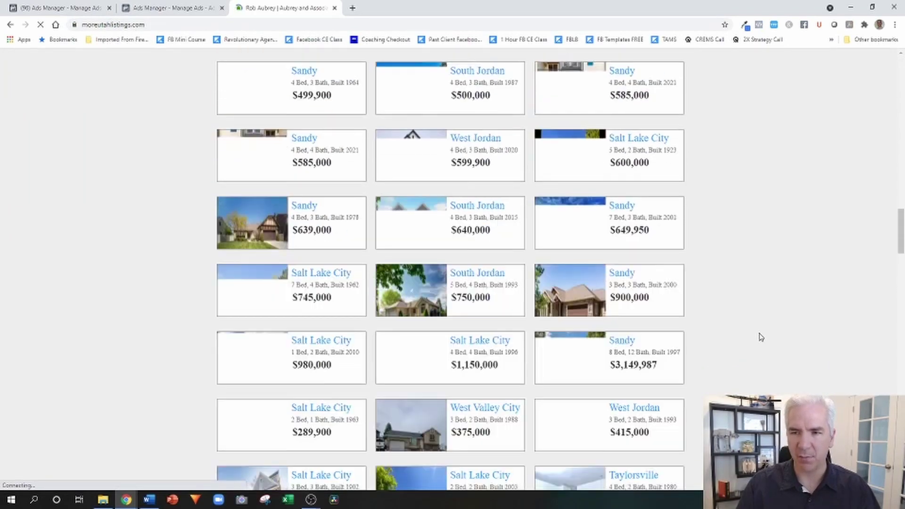
{"action": "scroll", "coordinate": [762, 337], "scroll_direction": "down", "scroll_amount": 5}
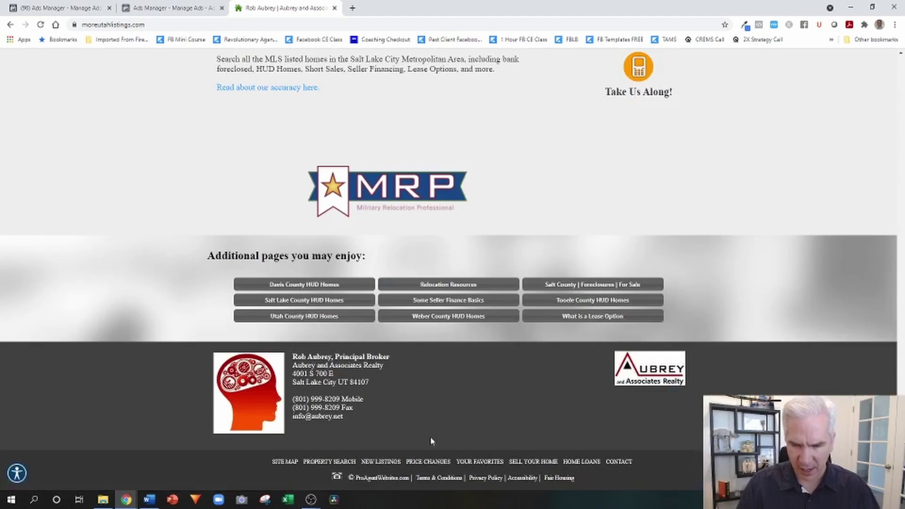
- Open the site's Privacy Policy page and copy its URL for the Ads Manager form
{"action": "left_click", "coordinate": [482, 479]}
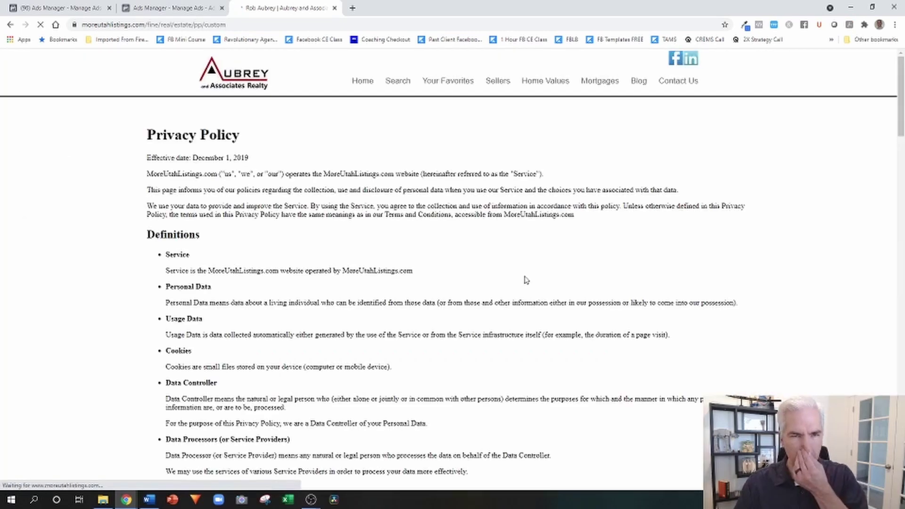
{"action": "left_click", "coordinate": [208, 26]}
{"action": "key", "text": "ctrl+c"}
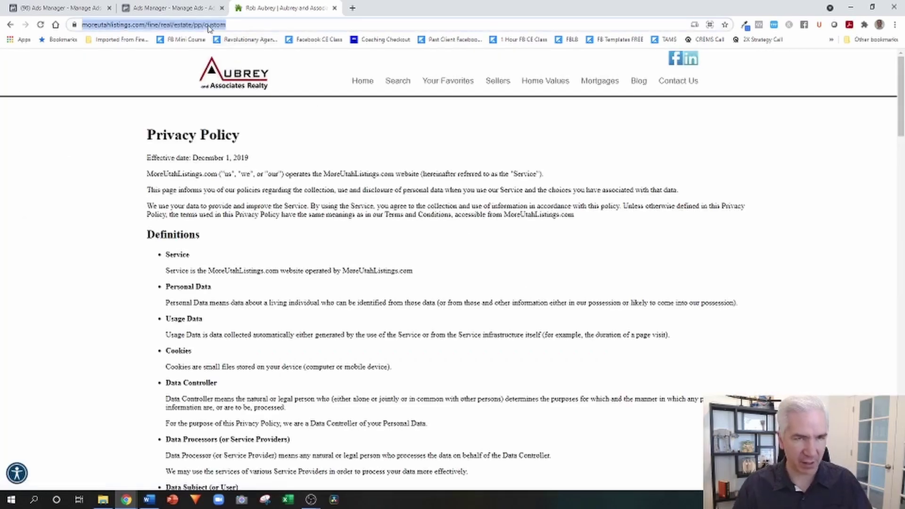
{"action": "left_click", "coordinate": [166, 9]}
- Paste the moreutahlistings.com privacy policy URL into Privacy Link and expand the Completion section
{"action": "left_click", "coordinate": [314, 235]}
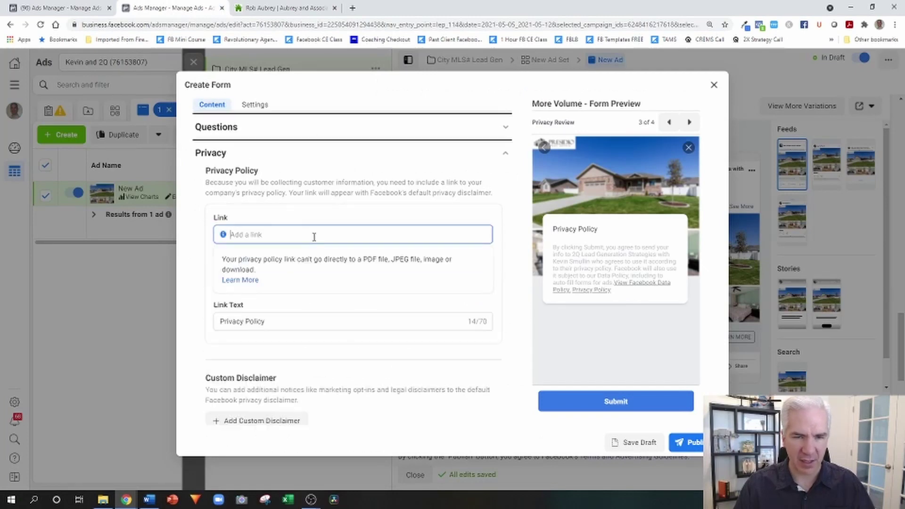
{"action": "key", "text": "ctrl+v"}
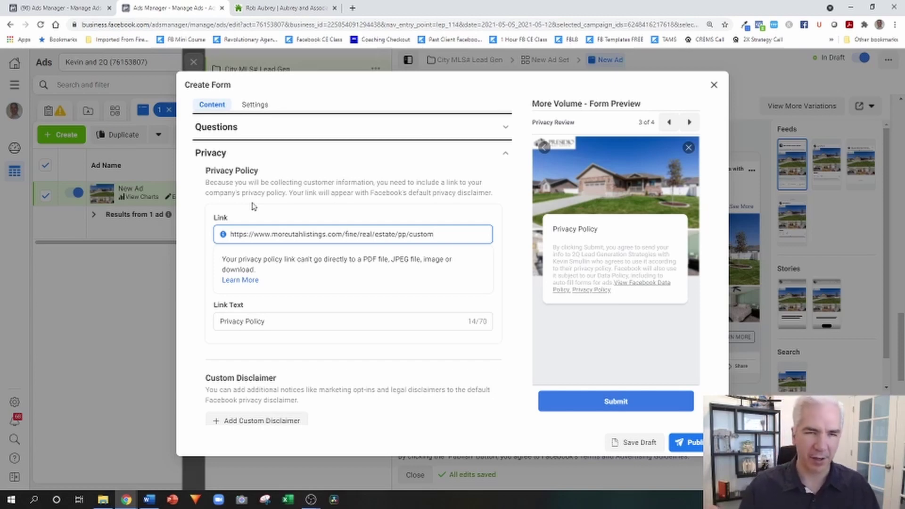
{"action": "scroll", "coordinate": [255, 206], "scroll_direction": "down", "scroll_amount": 1}
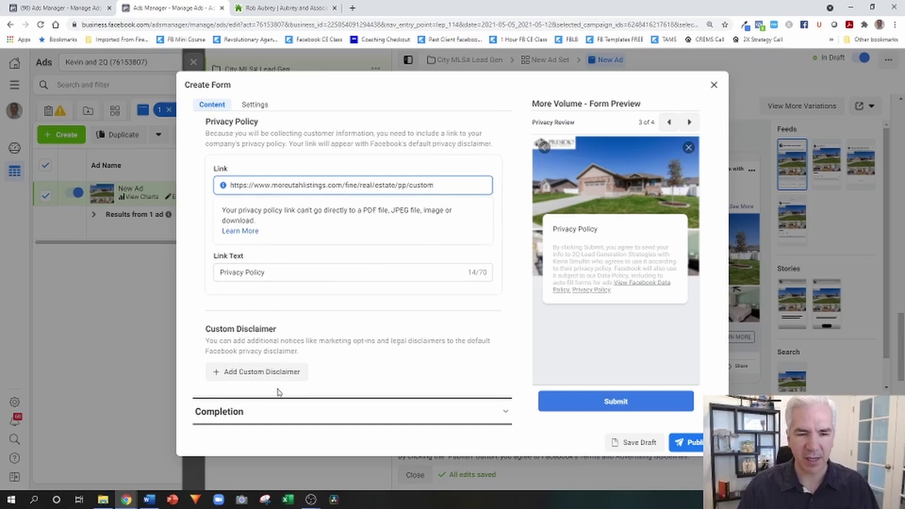
{"action": "left_click", "coordinate": [273, 412]}
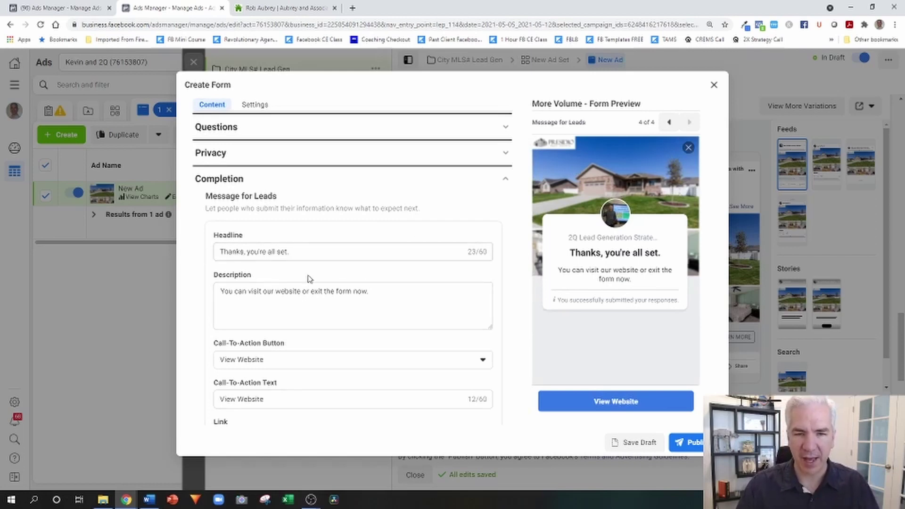
- Change the completion description to 'You can see all the home information by clicking on the blue button below'
{"action": "left_click_drag", "start_coordinate": [383, 291], "coordinate": [210, 289]}
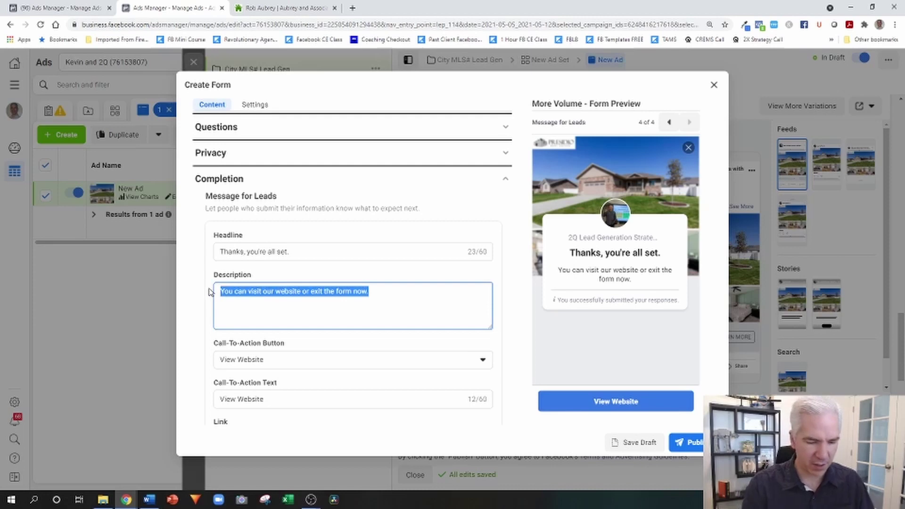
{"action": "type", "text": "You can "}
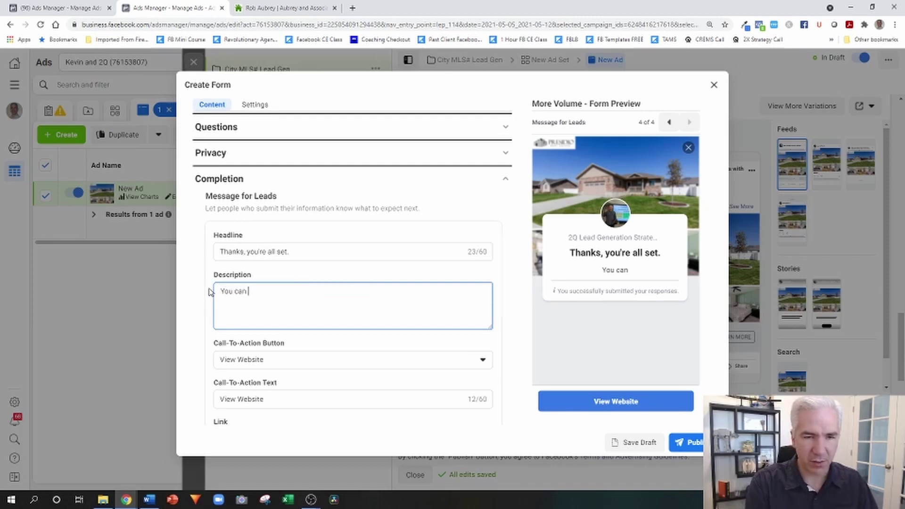
{"action": "type", "text": "see all the "}
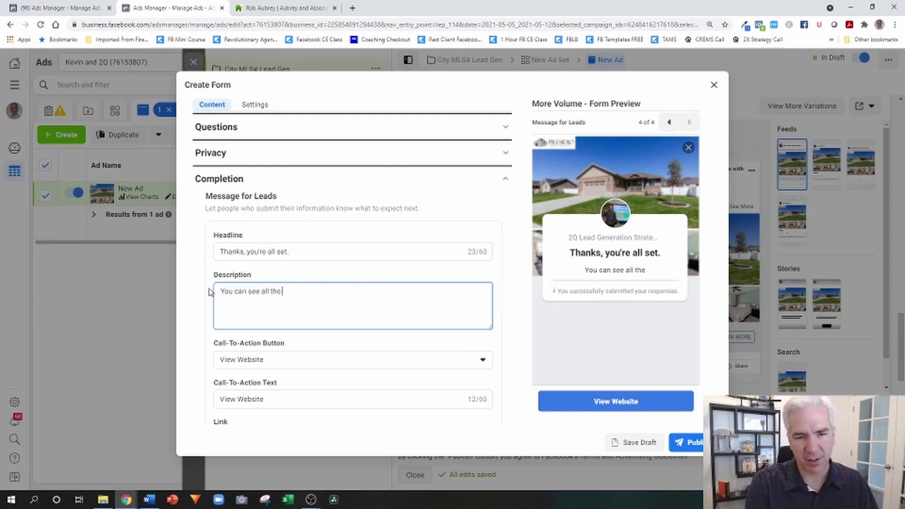
{"action": "type", "text": "home informati"}
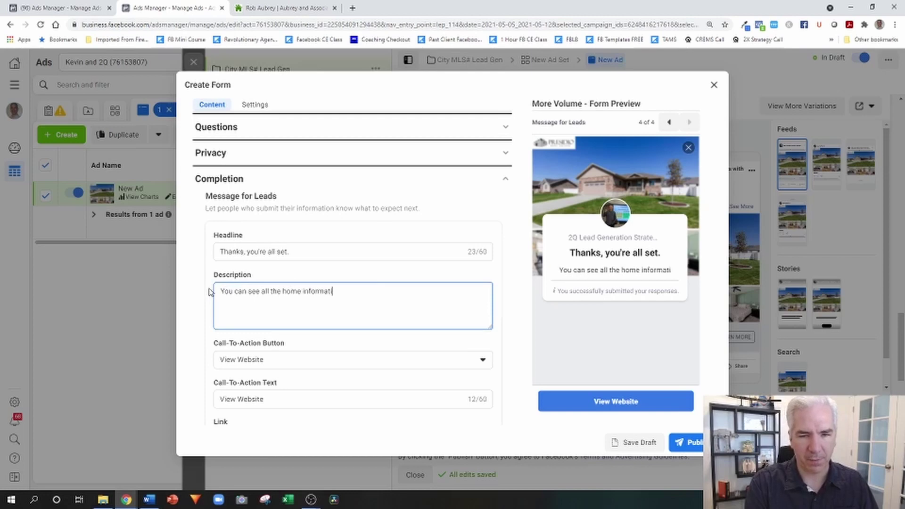
{"action": "type", "text": "on by clickiong"}
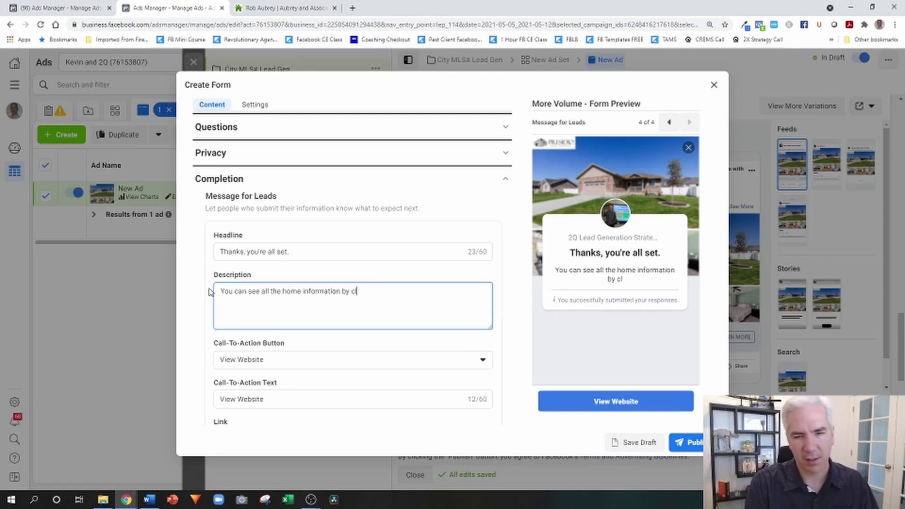
{"action": "key", "text": "BackSpace"}
{"action": "key", "text": "BackSpace"}
{"action": "key", "text": "BackSpace"}
{"action": "type", "text": "ng o"}
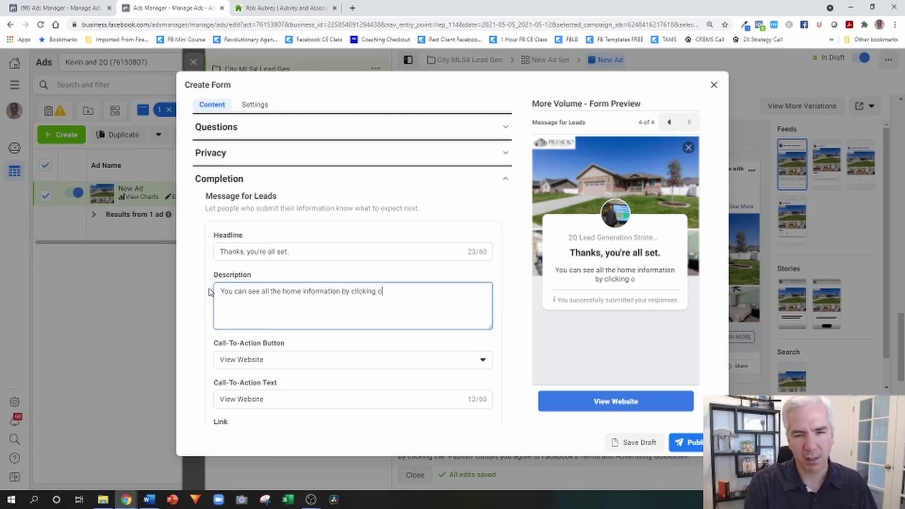
{"action": "type", "text": "n the blue button below"}
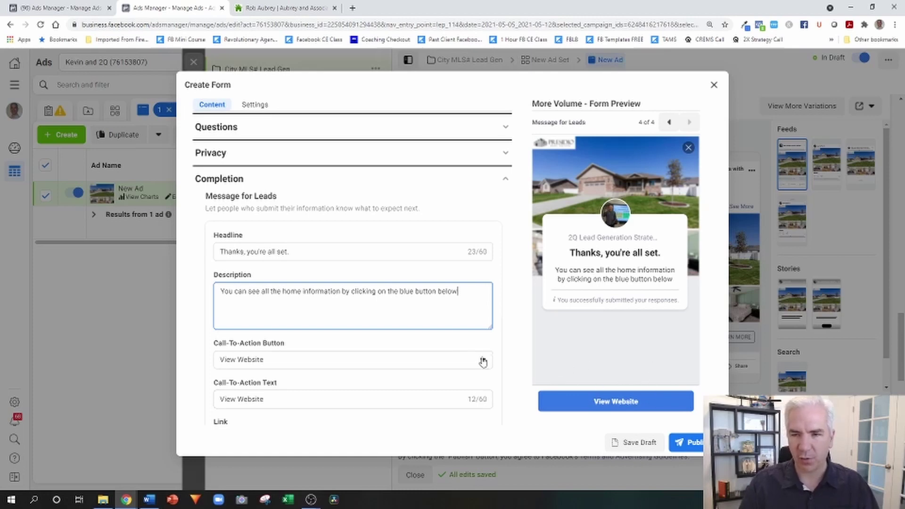
- Set the completion call-to-action text to 'See The Home Information'
{"action": "scroll", "coordinate": [405, 347], "scroll_direction": "down", "scroll_amount": 1}
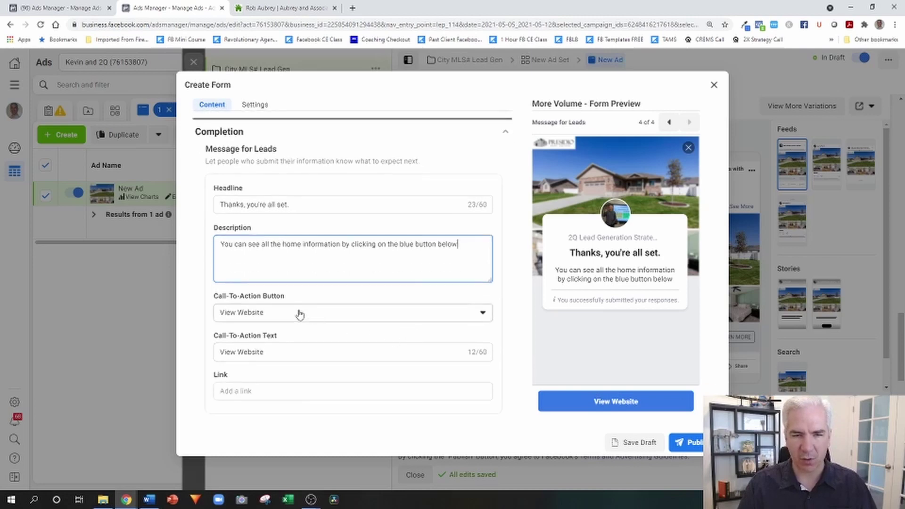
{"action": "scroll", "coordinate": [300, 314], "scroll_direction": "down", "scroll_amount": 1}
{"action": "left_click_drag", "start_coordinate": [267, 347], "coordinate": [207, 337]}
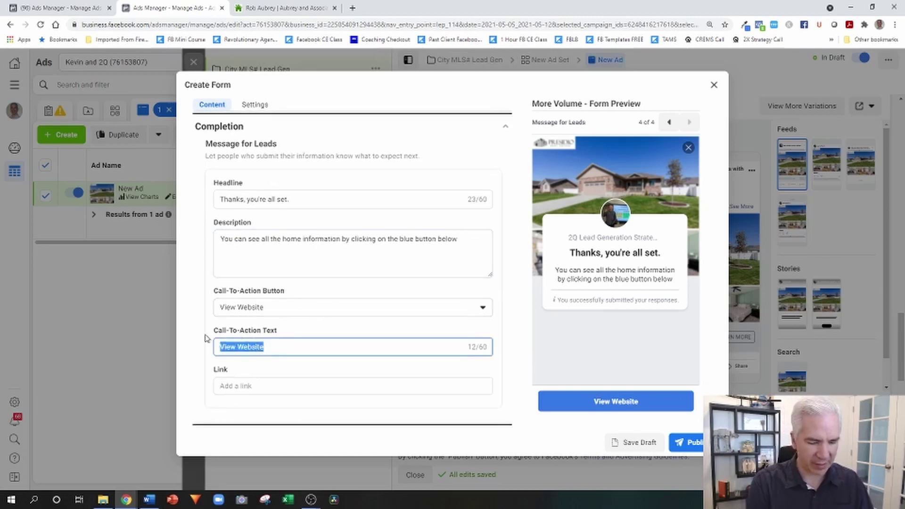
{"action": "type", "text": "See T"}
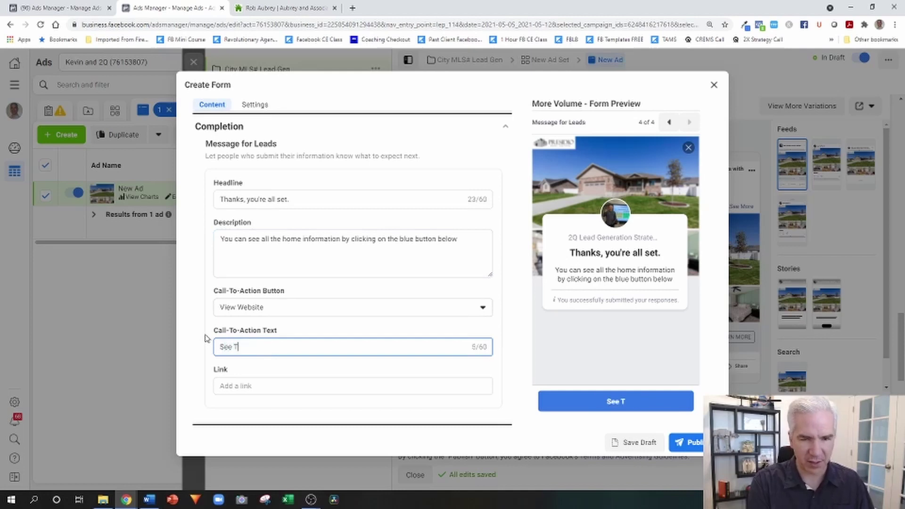
{"action": "type", "text": "he Home Information"}
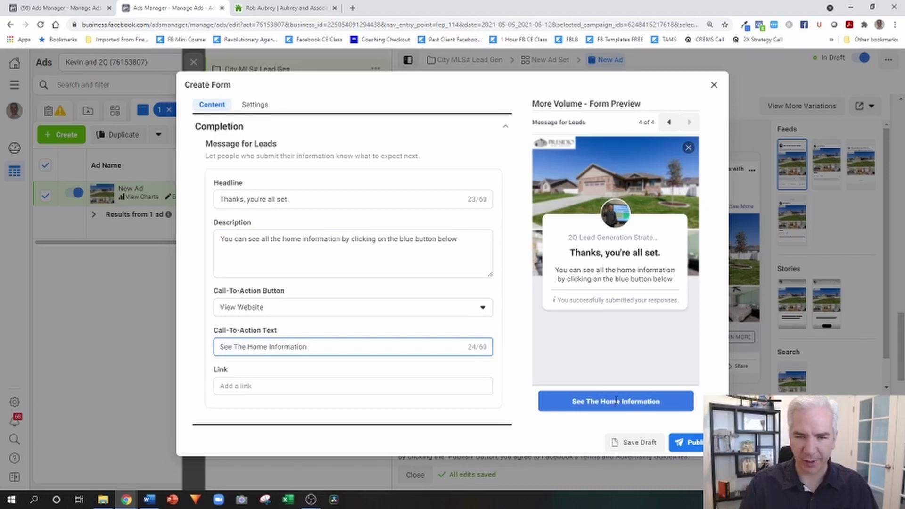
- Copy the moreutahlistings.com home page URL from the real estate website tab
{"action": "left_click", "coordinate": [309, 8]}
{"action": "left_click", "coordinate": [242, 79]}
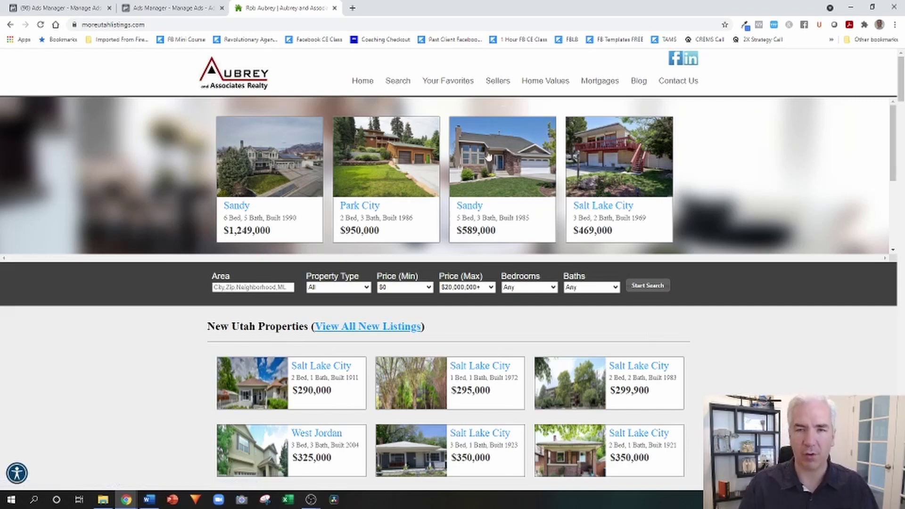
{"action": "left_click", "coordinate": [142, 26]}
{"action": "key", "text": "ctrl+c"}
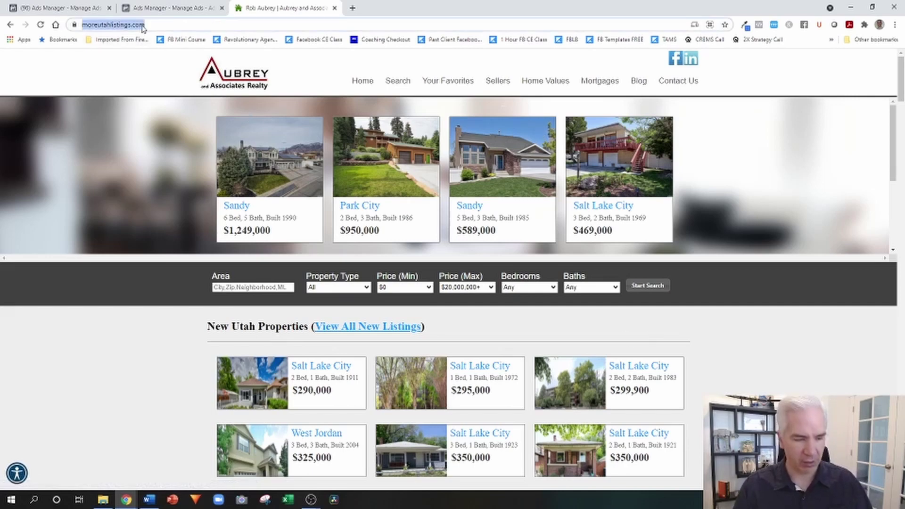
{"action": "left_click", "coordinate": [172, 9]}
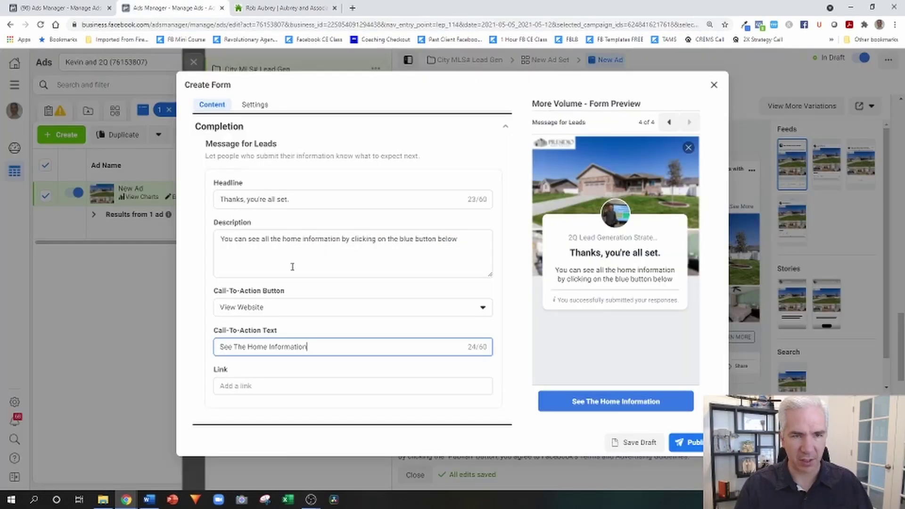
- Paste the moreutahlistings.com home page URL as the Completion Link and publish the form
{"action": "left_click", "coordinate": [328, 386]}
{"action": "key", "text": "ctrl+v"}
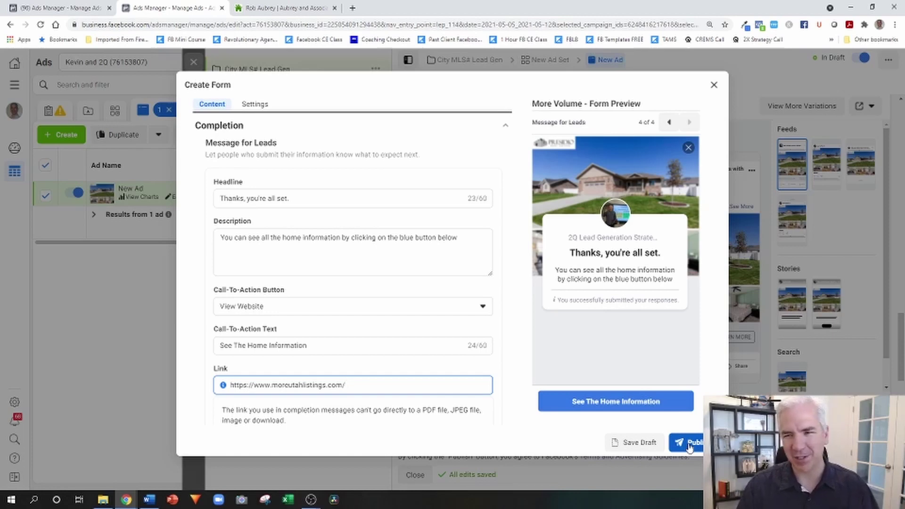
{"action": "left_click", "coordinate": [689, 447]}
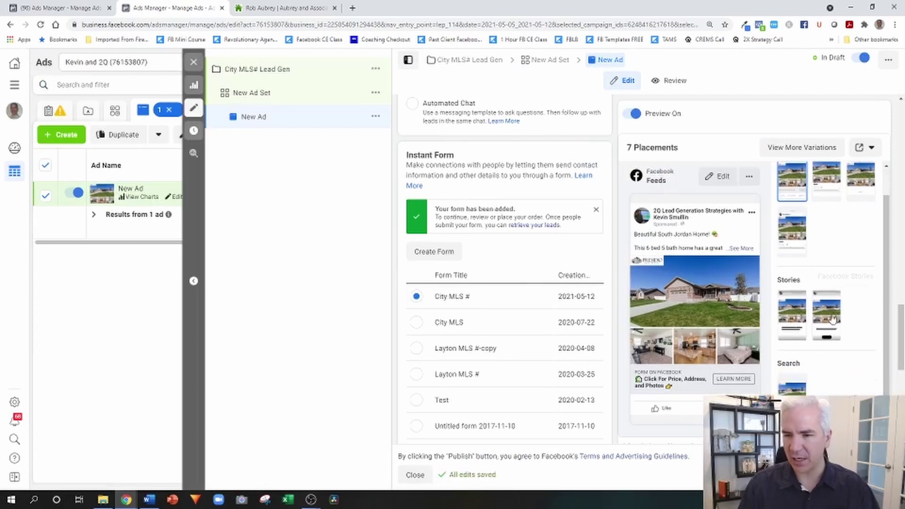
- Advance the new form's preview to its contact information questions
{"action": "scroll", "coordinate": [773, 351], "scroll_direction": "down", "scroll_amount": 4}
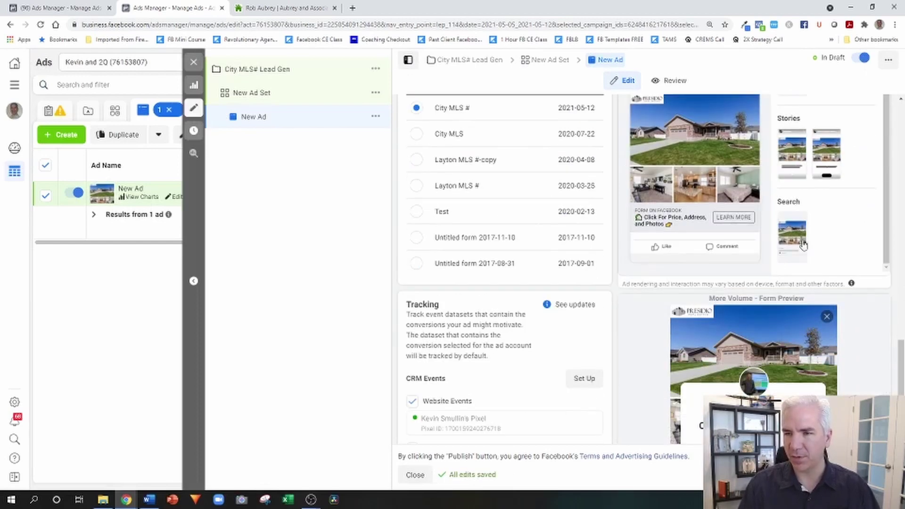
{"action": "scroll", "coordinate": [858, 254], "scroll_direction": "down", "scroll_amount": 1}
{"action": "scroll", "coordinate": [858, 254], "scroll_direction": "down", "scroll_amount": 3}
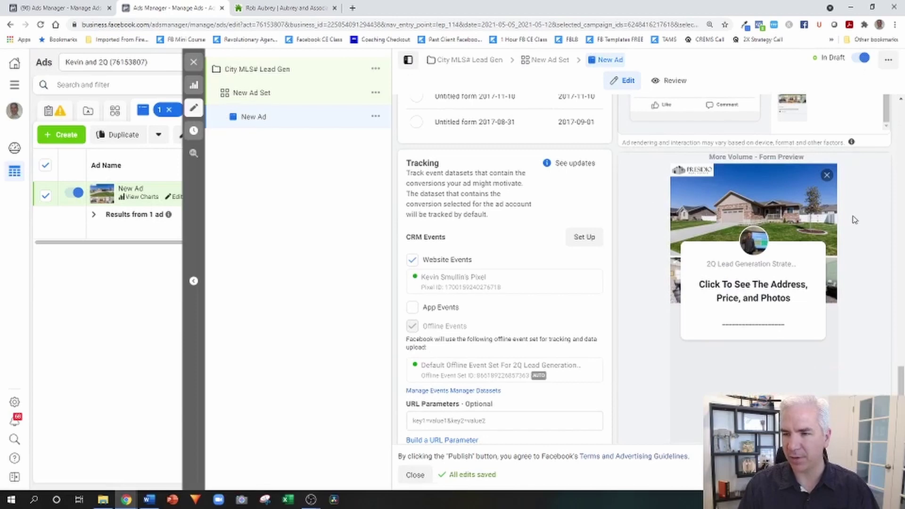
{"action": "scroll", "coordinate": [857, 283], "scroll_direction": "down", "scroll_amount": 1}
{"action": "left_click", "coordinate": [830, 332]}
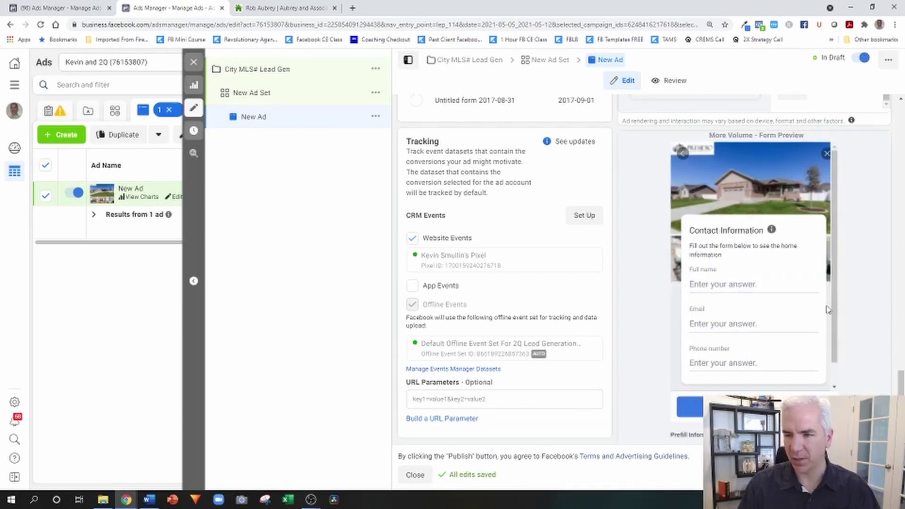